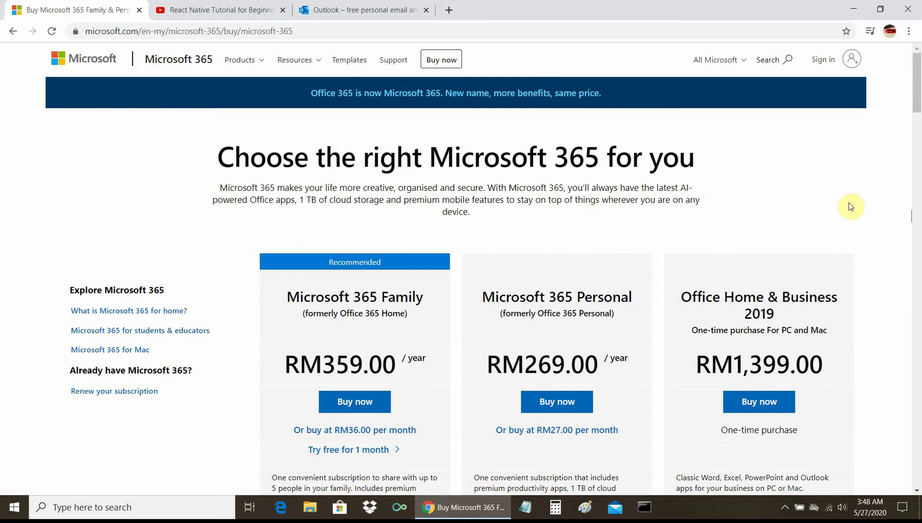
Step: Switch to the Outlook tab and go to its Microsoft account sign-in page
scroll(851, 208, down, 3)
scroll(852, 206, up, 1)
scroll(852, 207, down, 5)
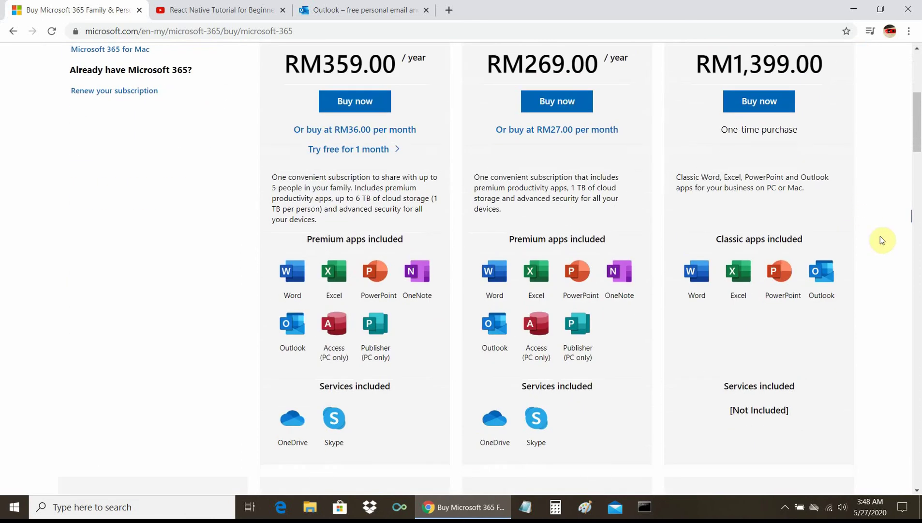
scroll(881, 239, up, 5)
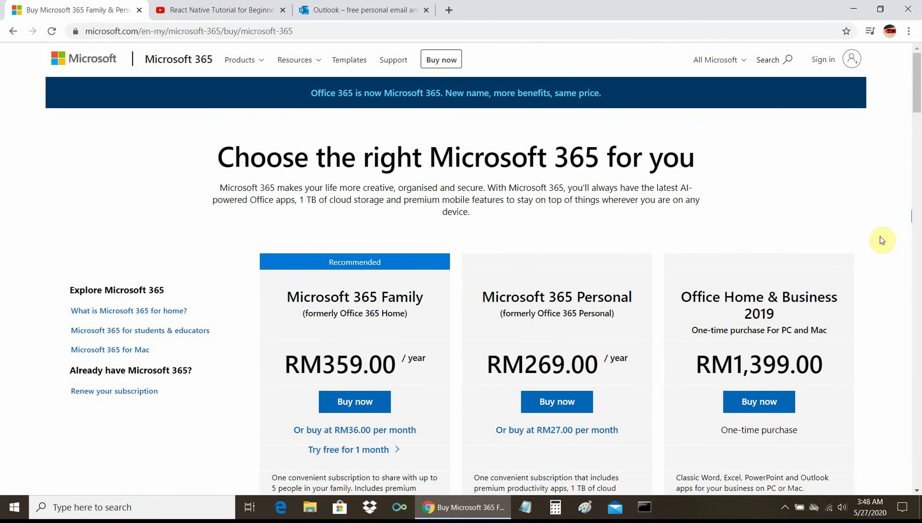
scroll(882, 239, down, 3)
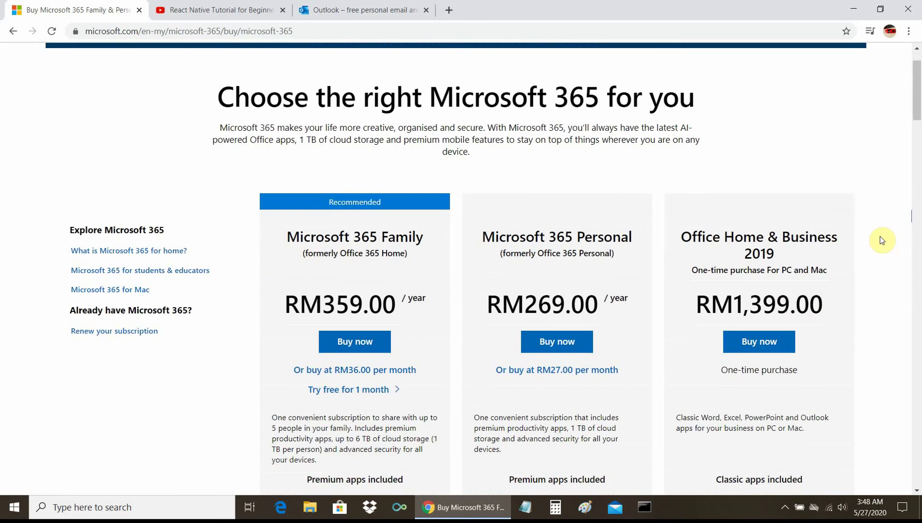
scroll(882, 239, down, 2)
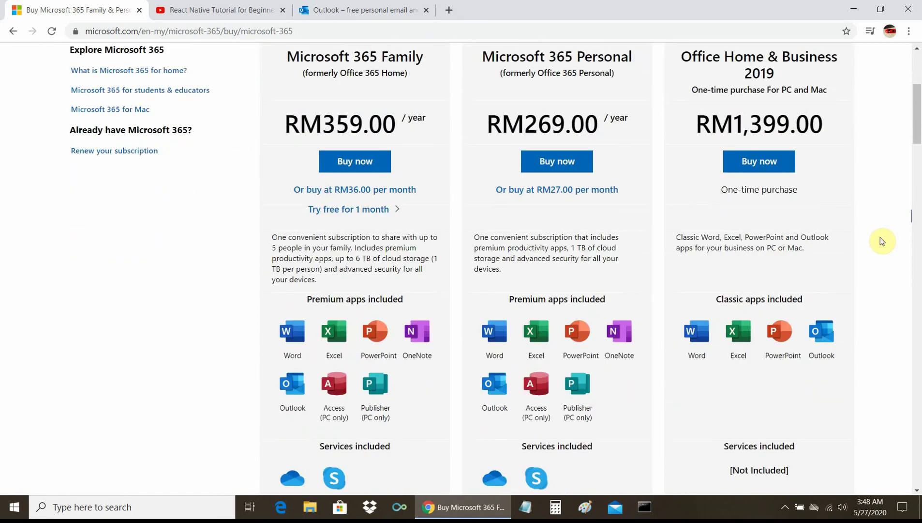
scroll(881, 237, down, 2)
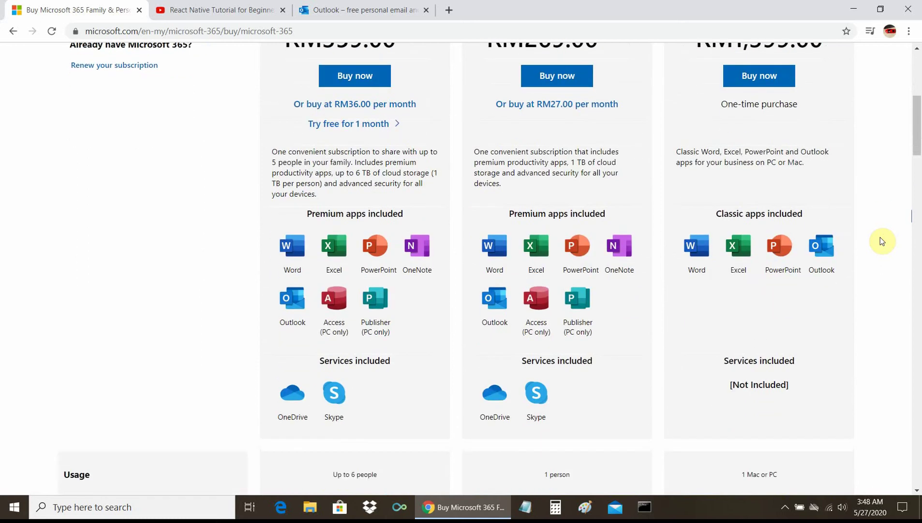
scroll(877, 241, up, 1)
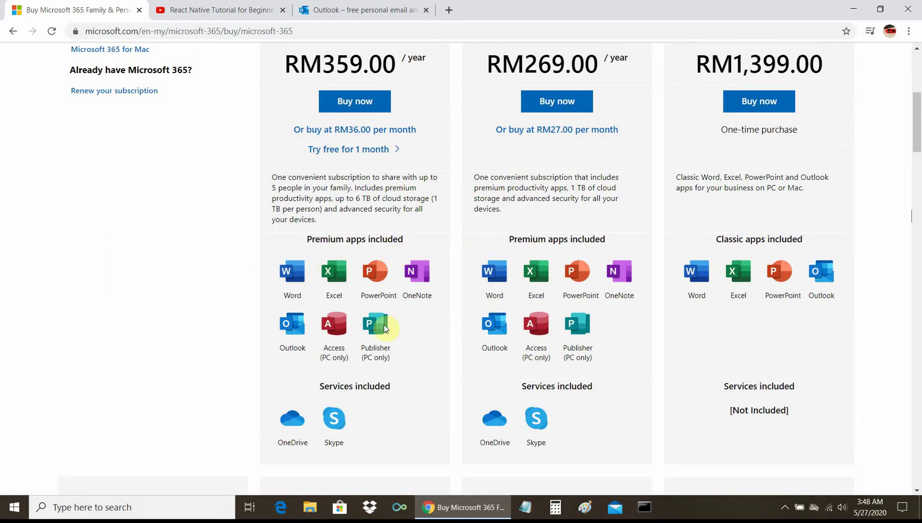
scroll(404, 239, up, 6)
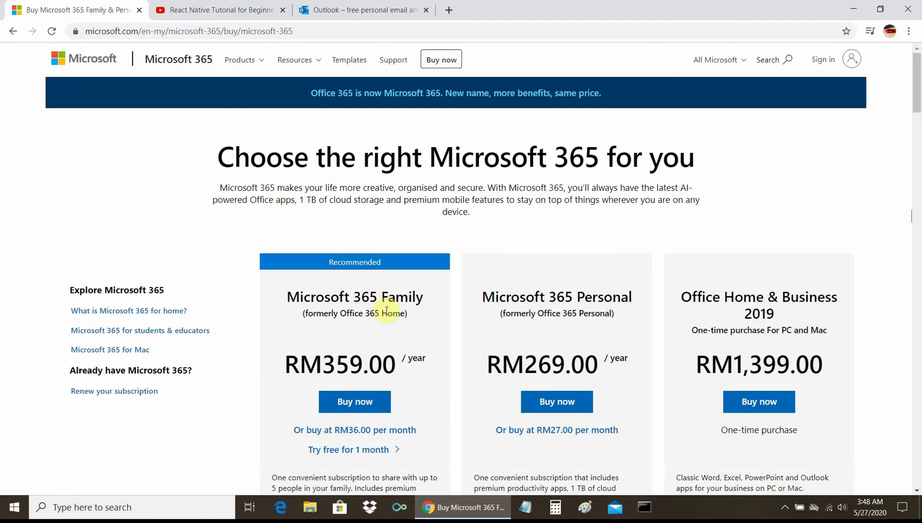
scroll(416, 310, down, 5)
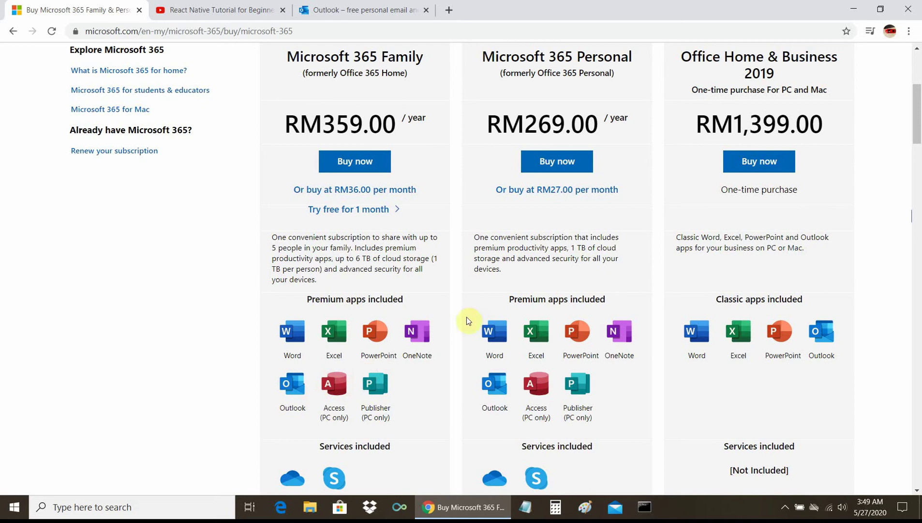
scroll(514, 316, up, 4)
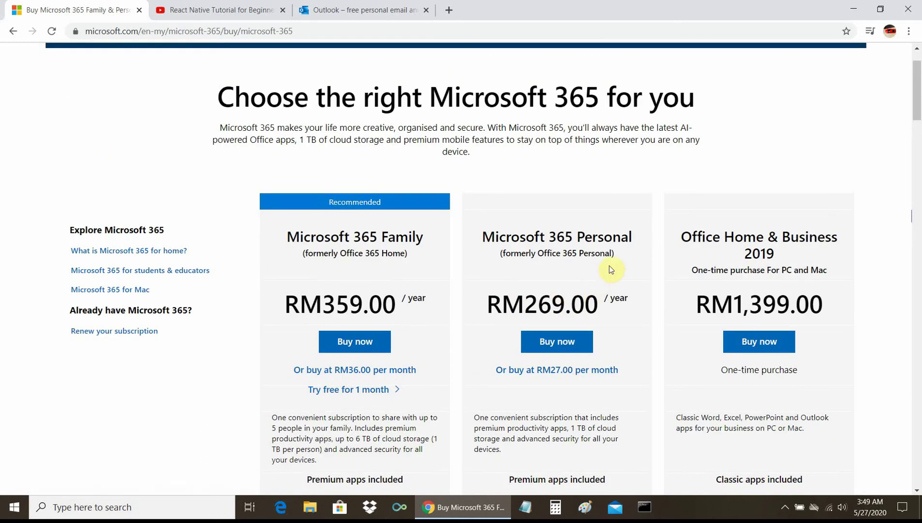
scroll(578, 303, down, 1)
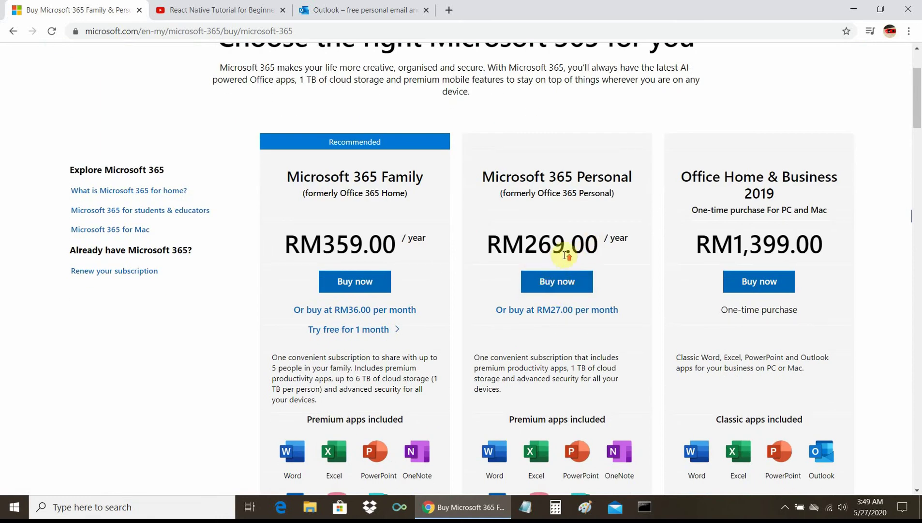
scroll(566, 255, up, 2)
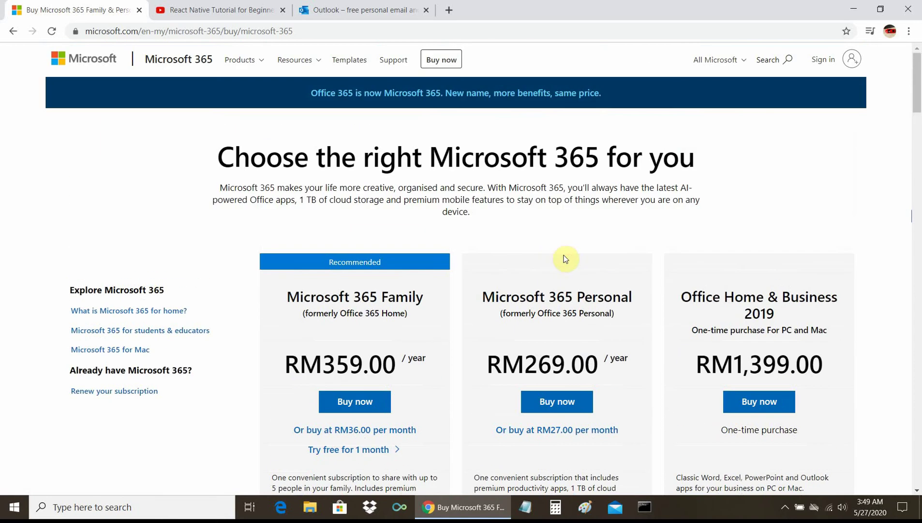
scroll(566, 256, down, 1)
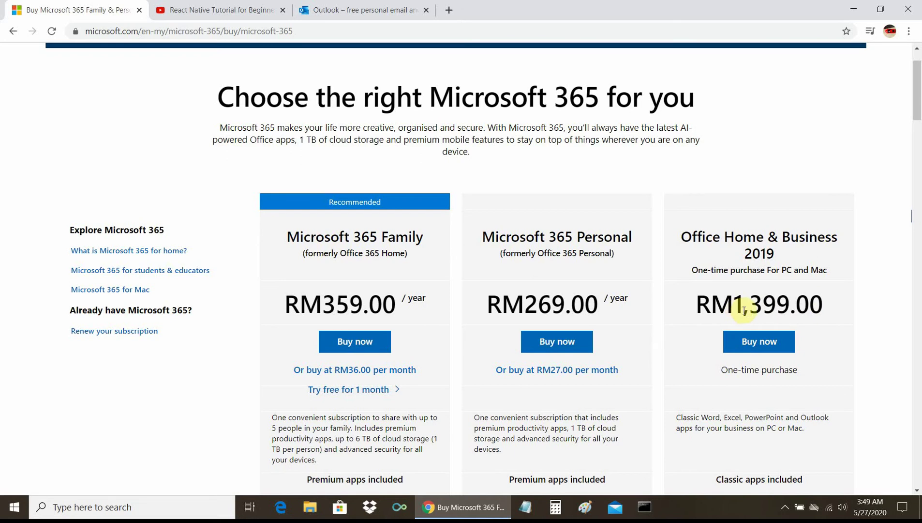
scroll(820, 309, up, 1)
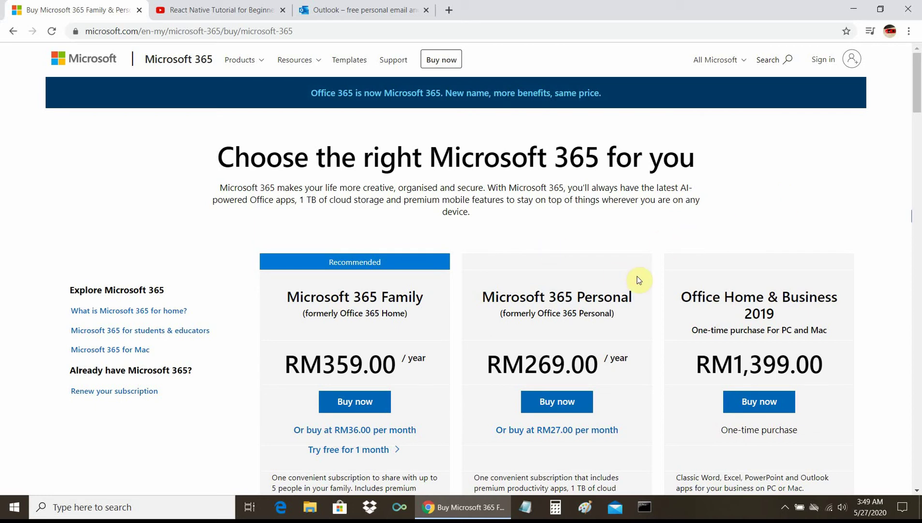
scroll(639, 279, down, 4)
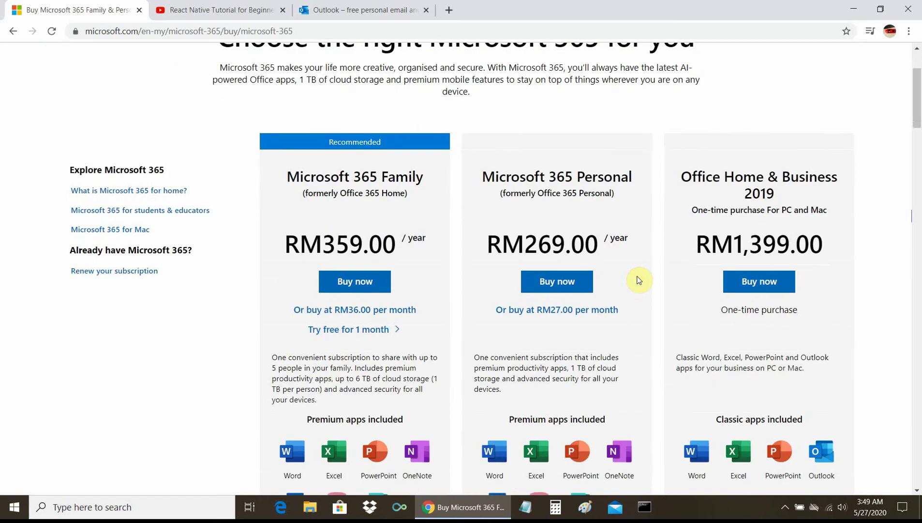
scroll(639, 280, up, 4)
scroll(639, 279, down, 2)
scroll(639, 280, up, 2)
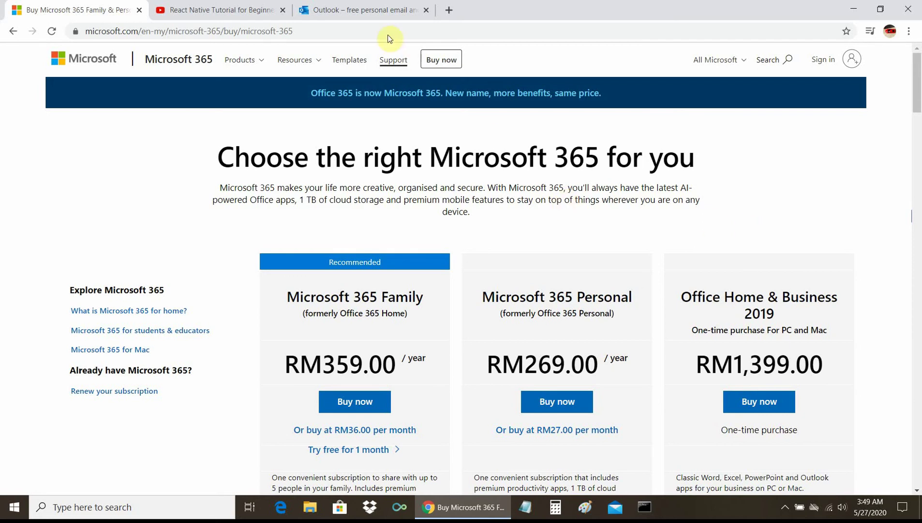
click(380, 14)
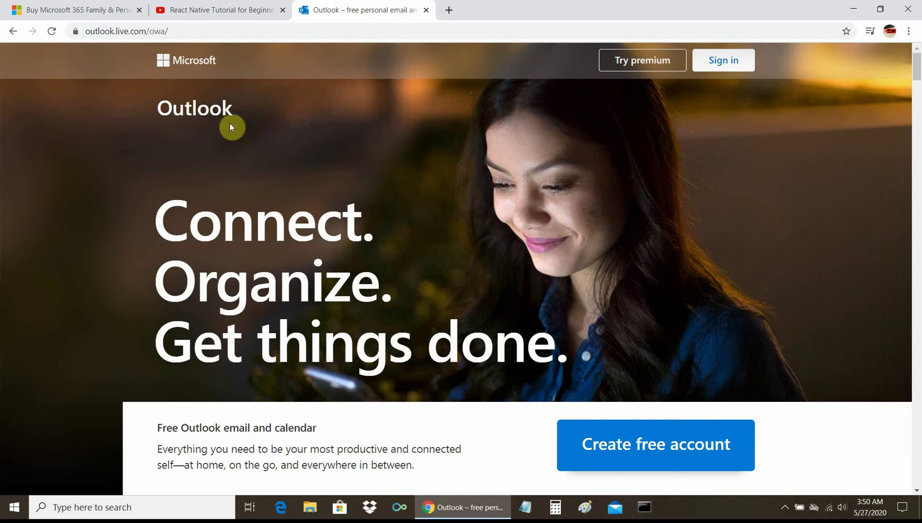
click(730, 64)
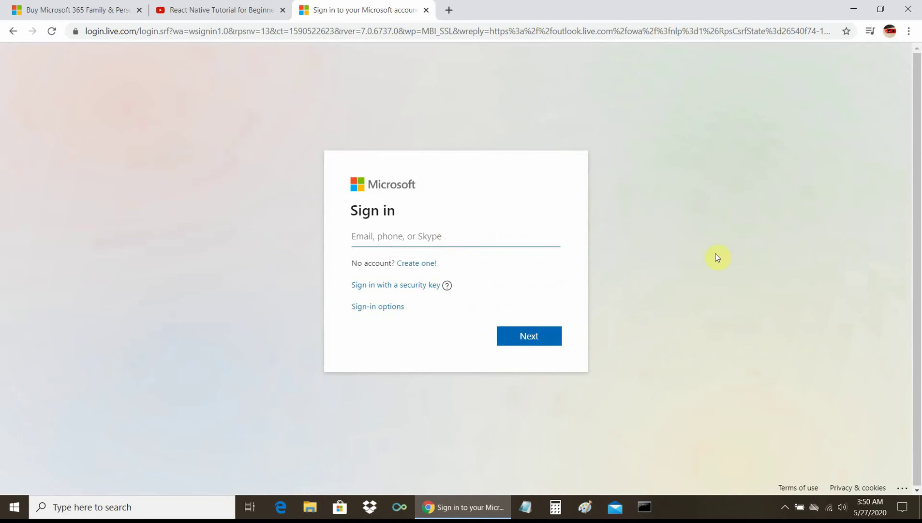
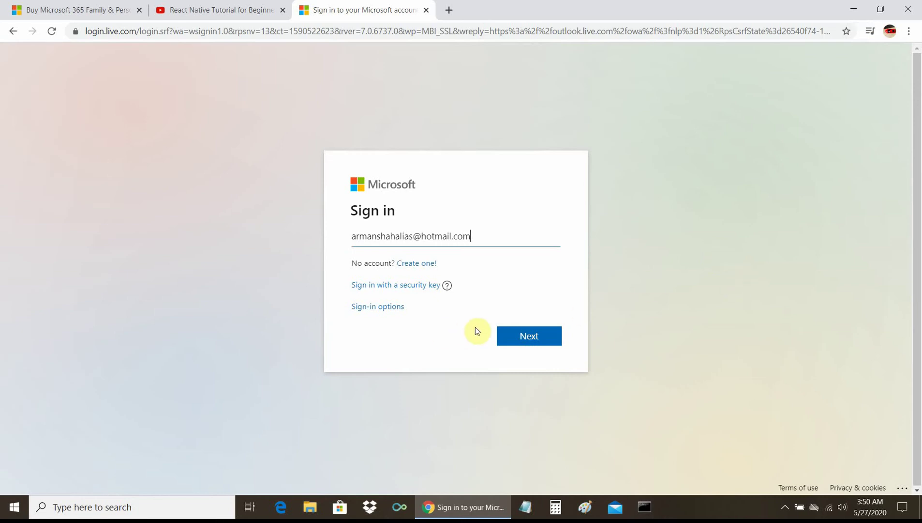
Step: Enter the account's e-mail address, then its password, to reach the Outlook Inbox
click(531, 336)
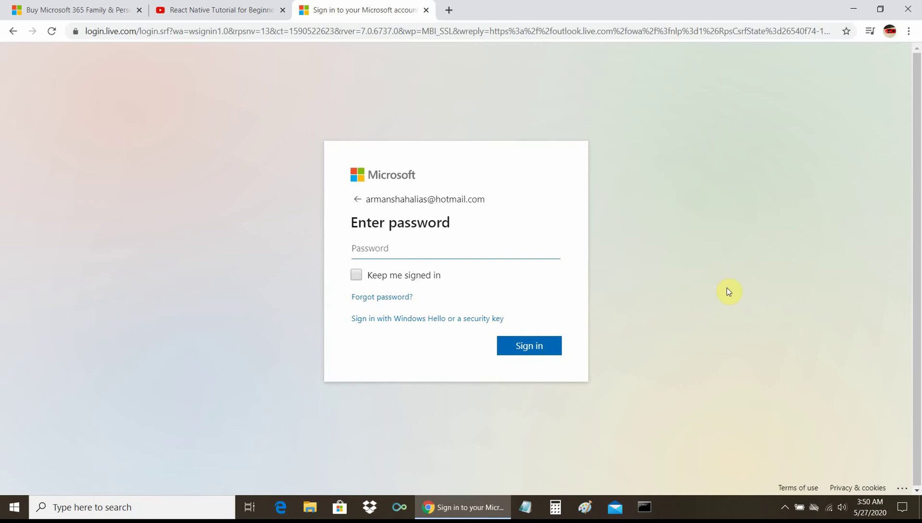
text(••••••••••)
click(529, 345)
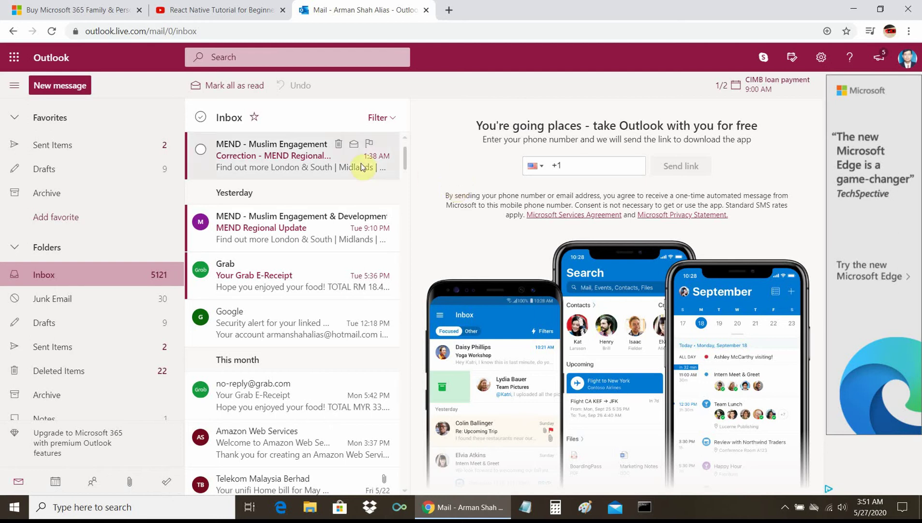
Step: Show the Outlook app launcher, then switch back to the Buy Microsoft 365 tab
click(13, 60)
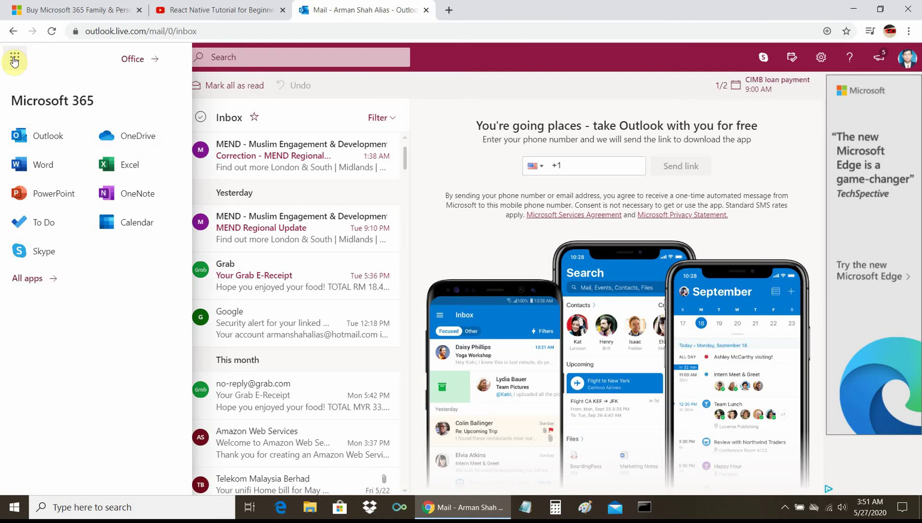
click(52, 9)
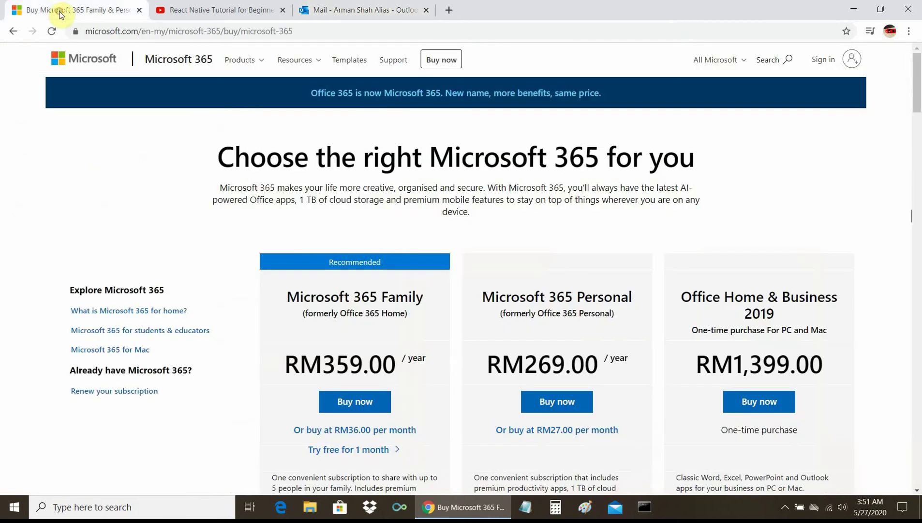
Step: Look over the apps in each plan card, then return to the Outlook Mail tab
scroll(380, 274, down, 6)
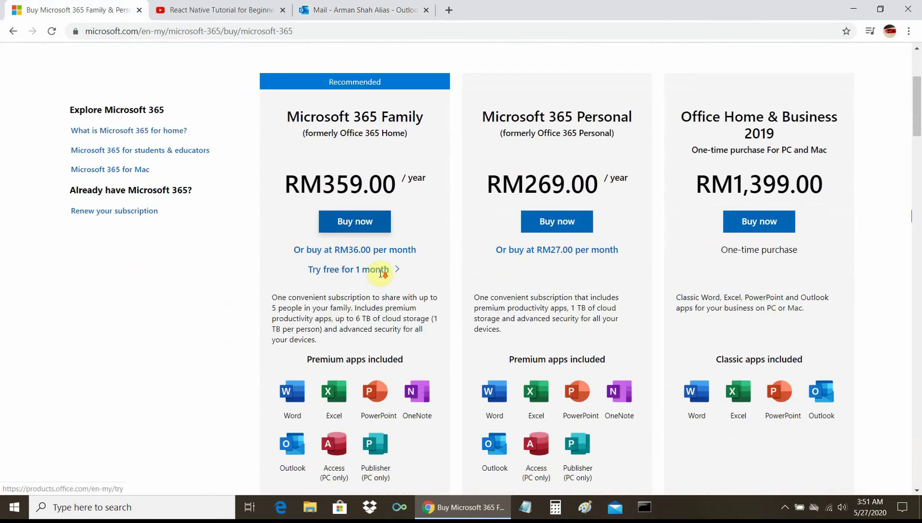
scroll(380, 276, down, 1)
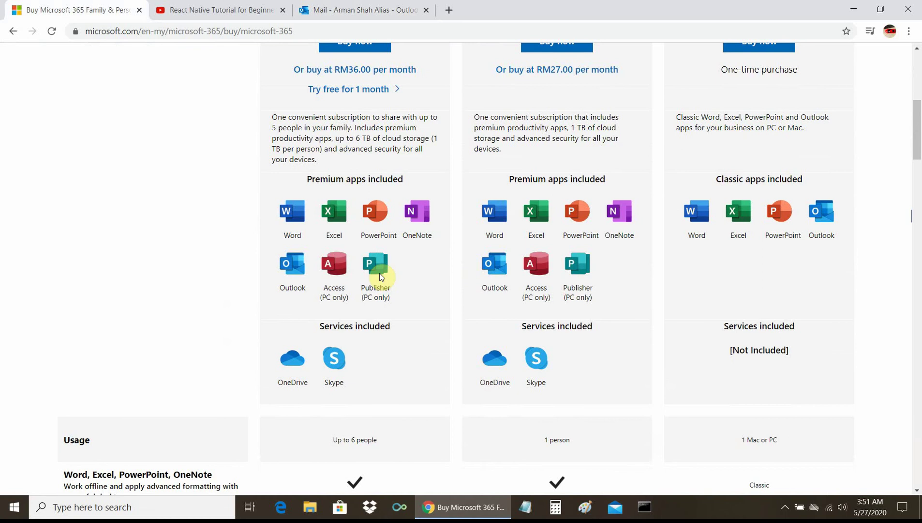
scroll(380, 276, up, 1)
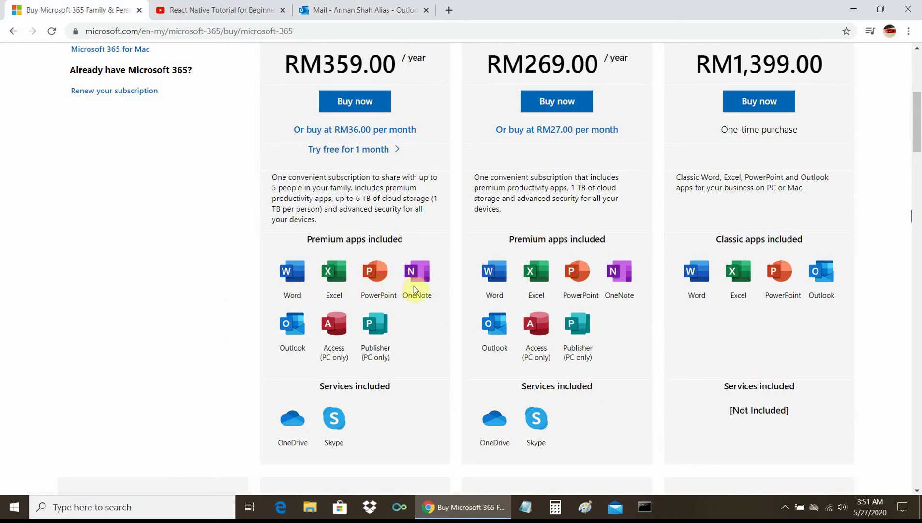
click(350, 11)
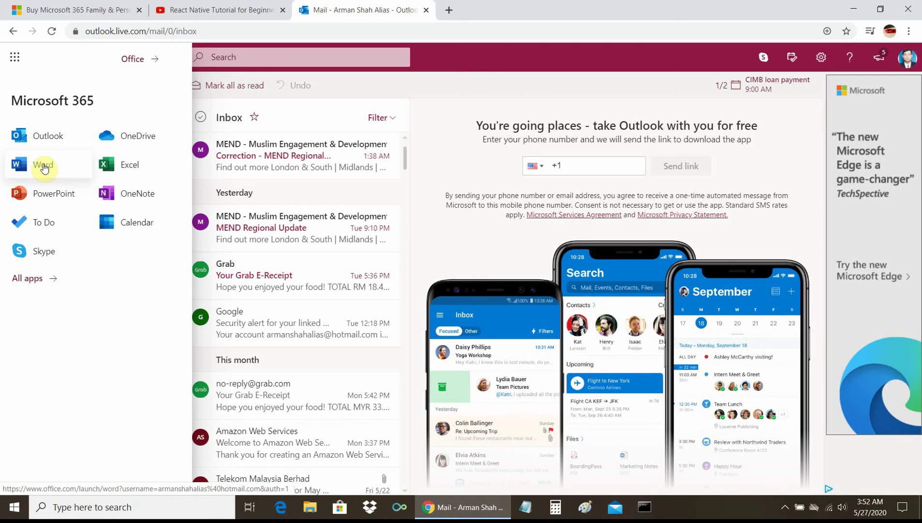
Step: Launch Word from the Outlook app launcher panel
click(44, 167)
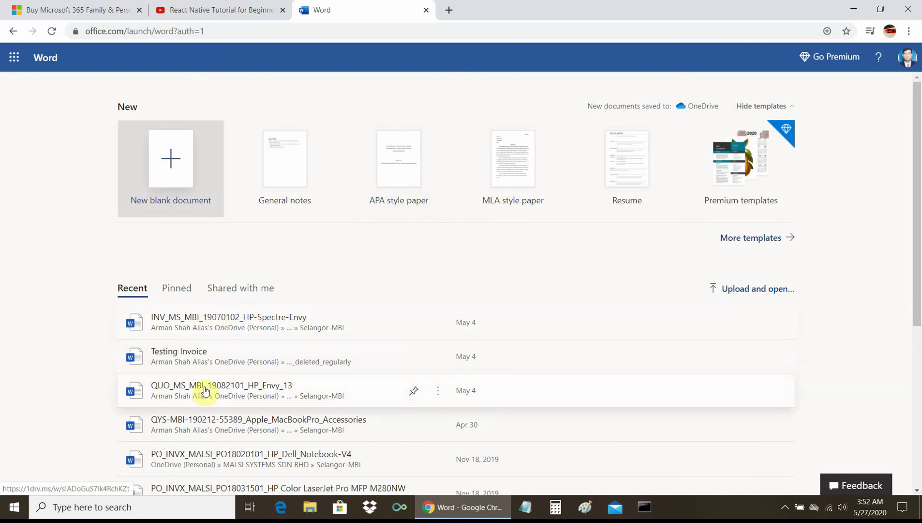
click(212, 422)
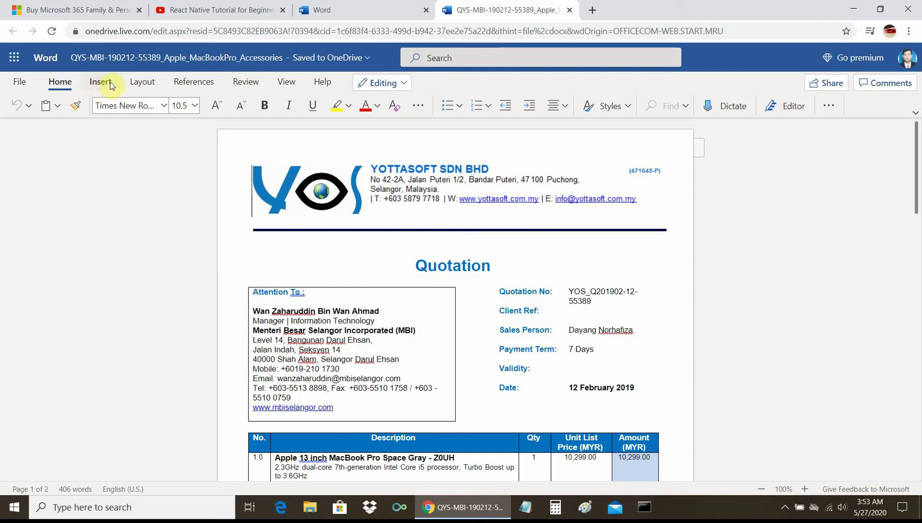
click(100, 12)
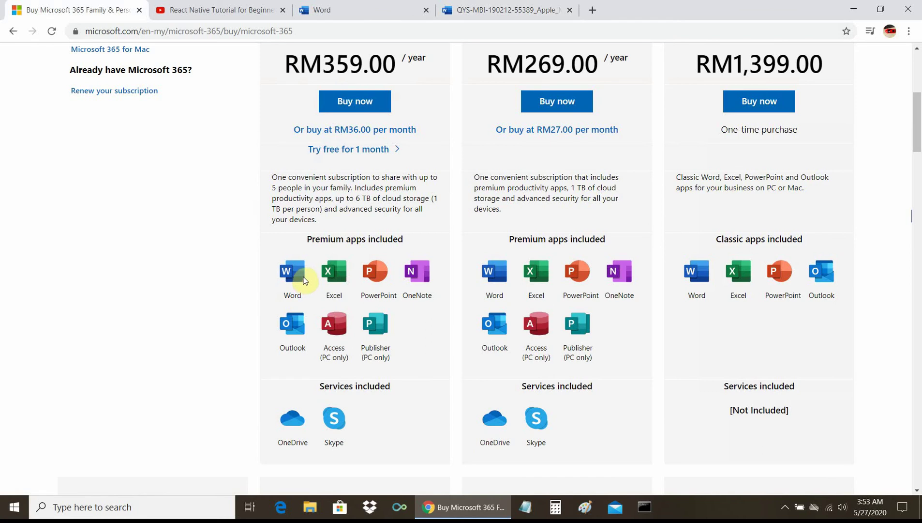
click(486, 12)
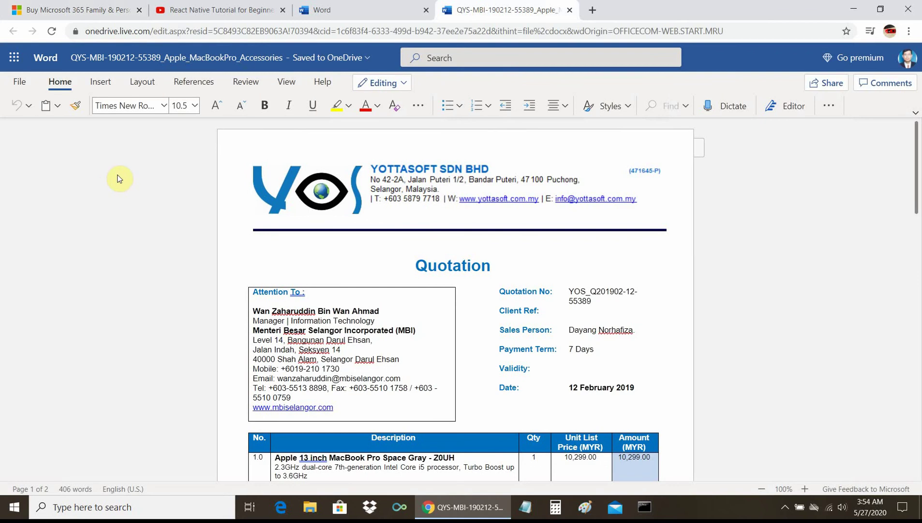
click(70, 10)
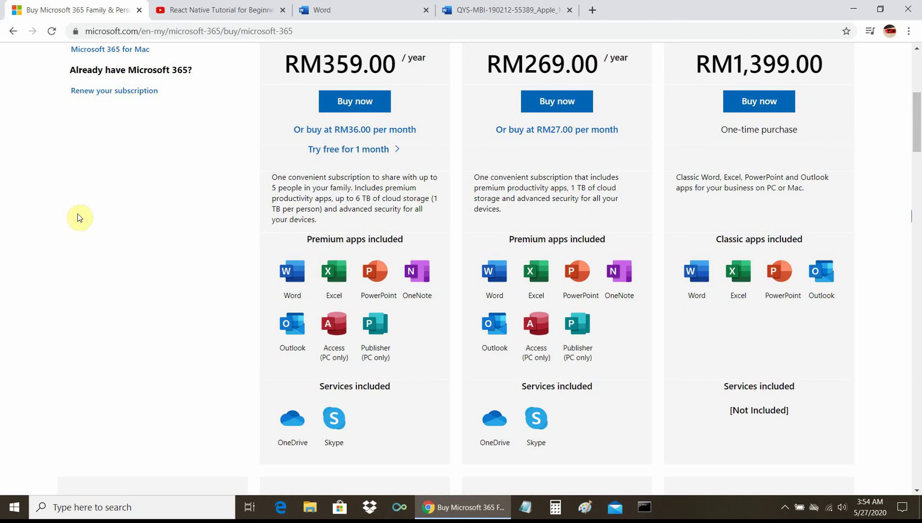
click(477, 11)
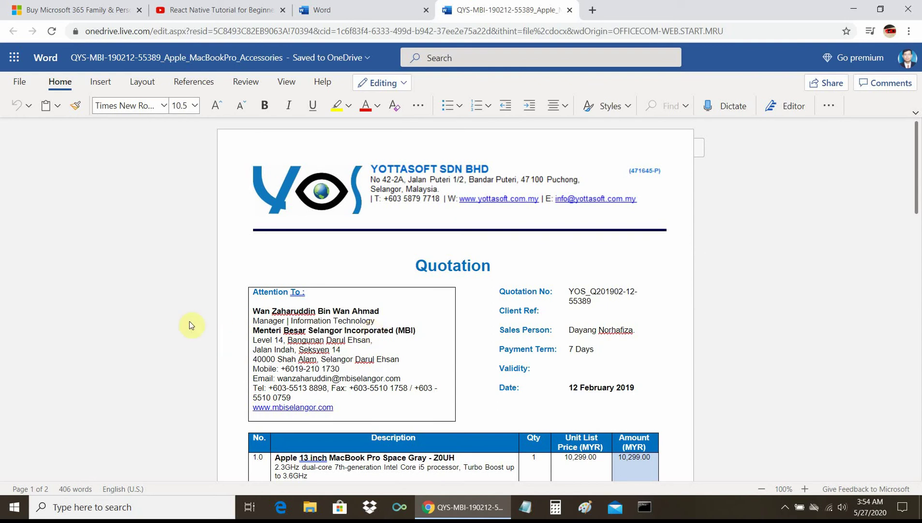
click(103, 84)
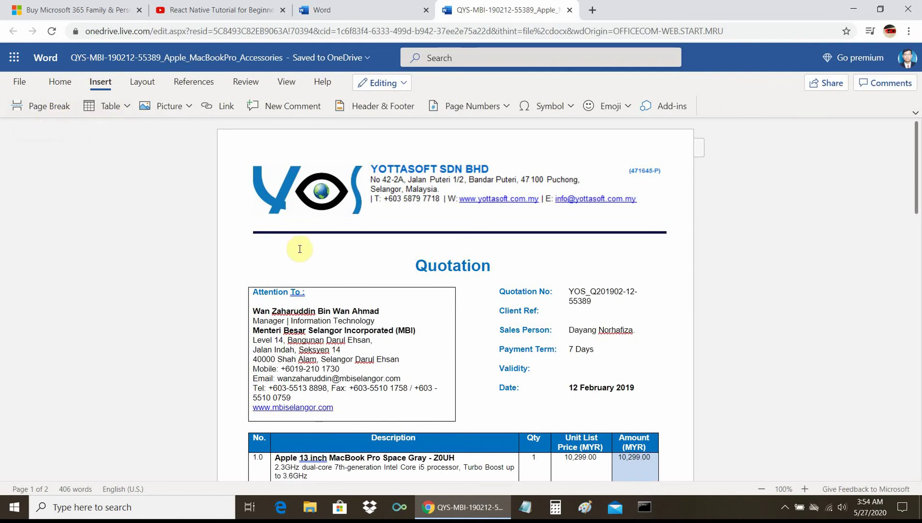
Step: Insert a 5-column, 2-row table below the TOTAL row and type 'table' in its first cell
scroll(298, 248, down, 3)
scroll(295, 262, down, 2)
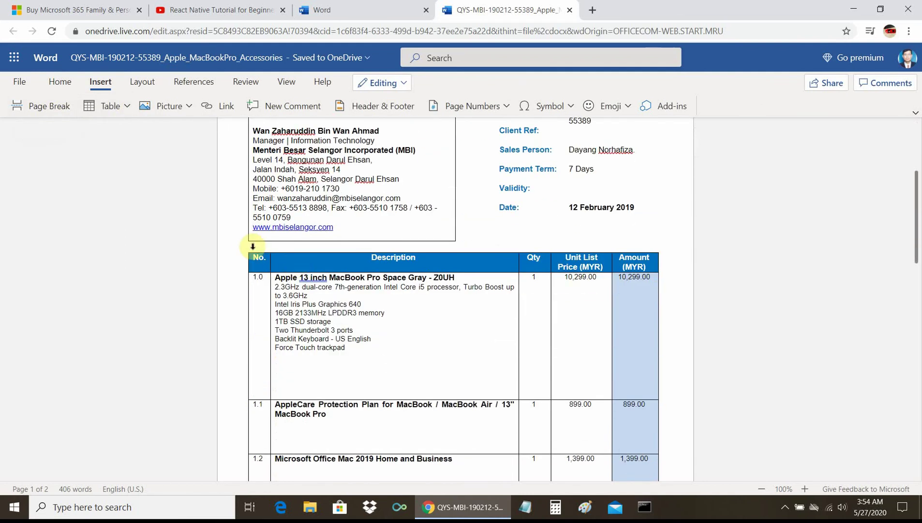
scroll(271, 372, down, 7)
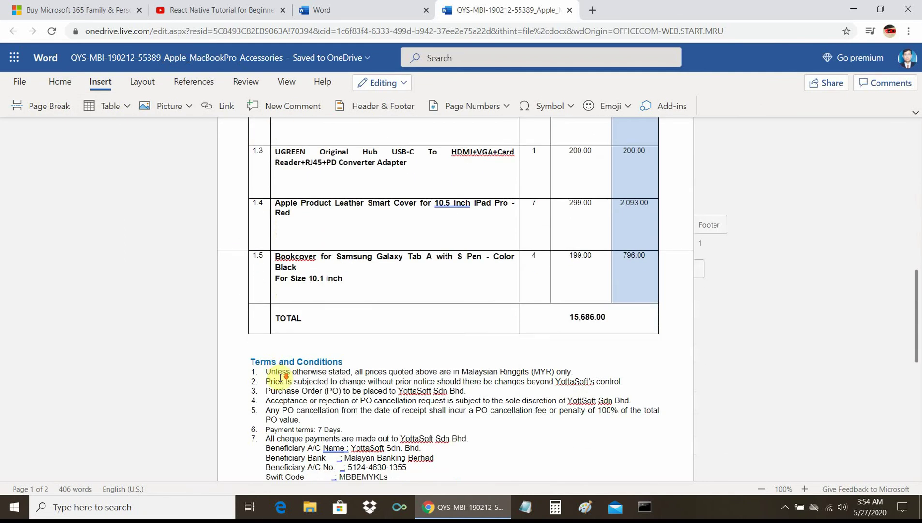
click(265, 341)
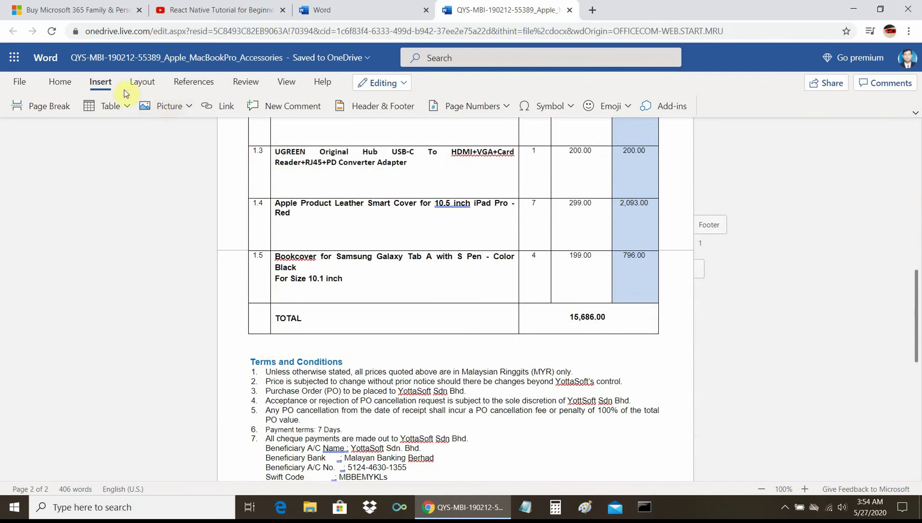
click(127, 106)
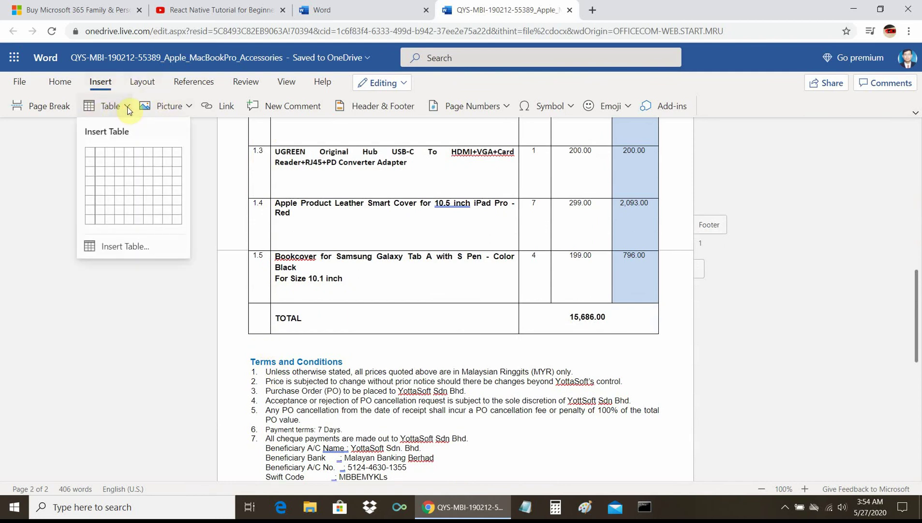
click(119, 248)
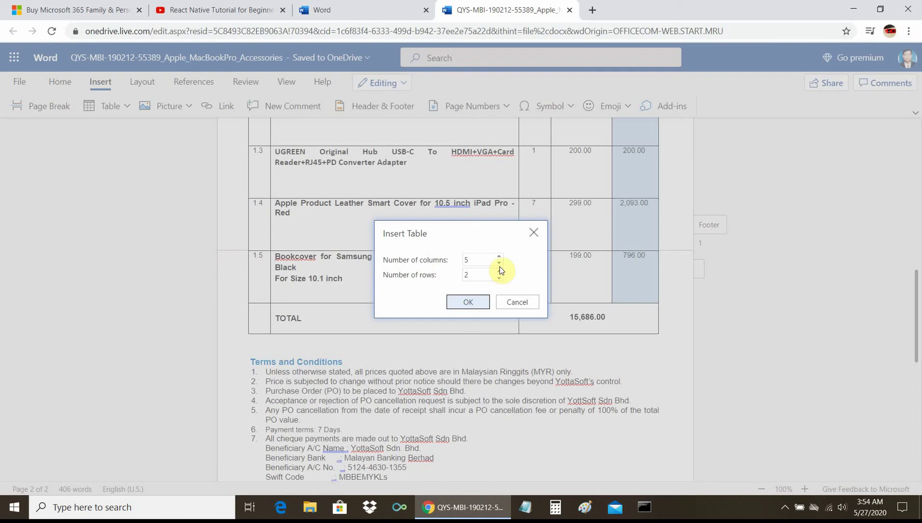
click(480, 304)
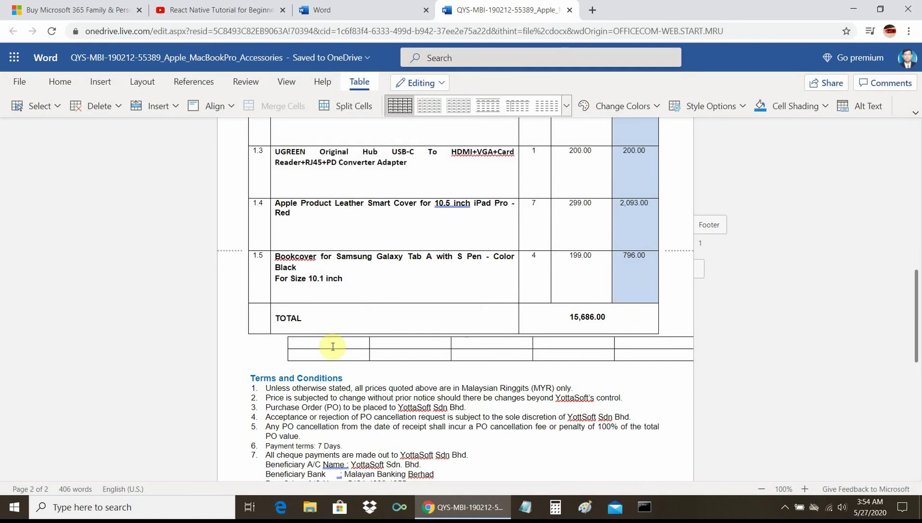
text(table 1)
Step: Place the cursor below the signature block
scroll(474, 378, down, 4)
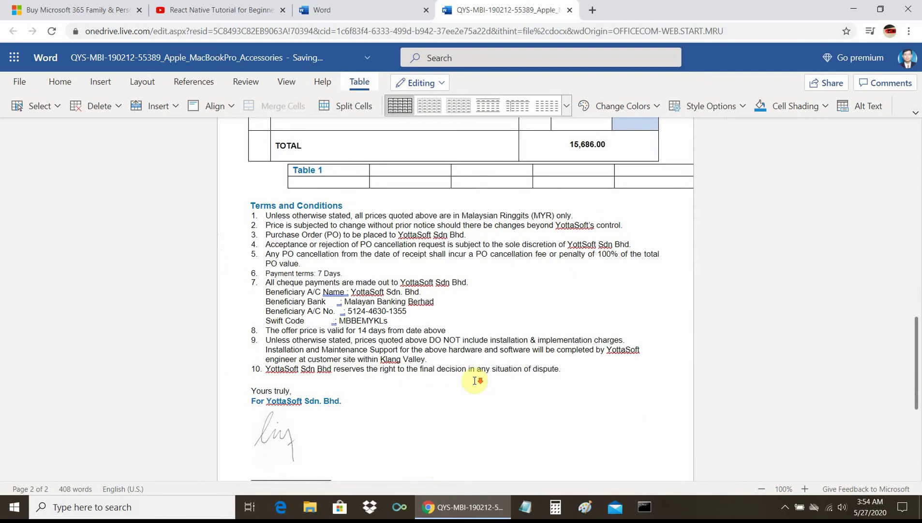
scroll(308, 407, down, 5)
click(297, 324)
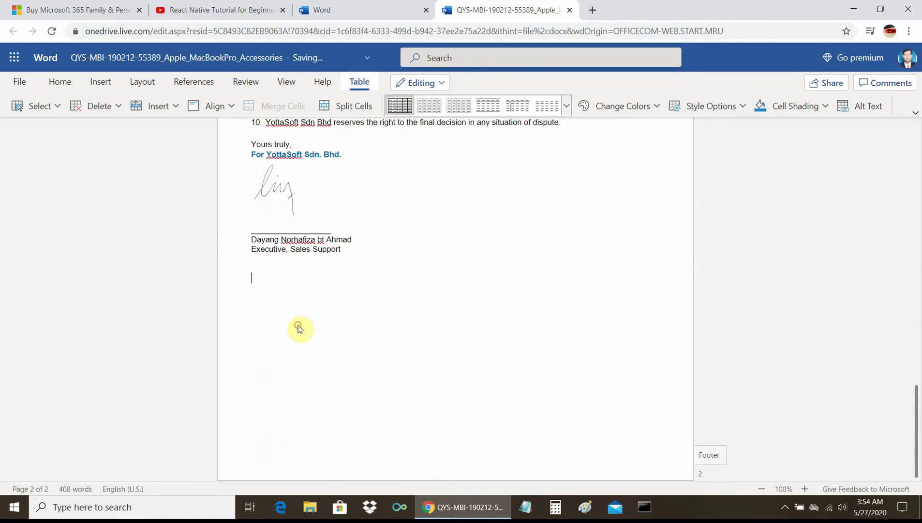
Step: Open Insert > Picture > This Device and try inserting without choosing a file
click(100, 82)
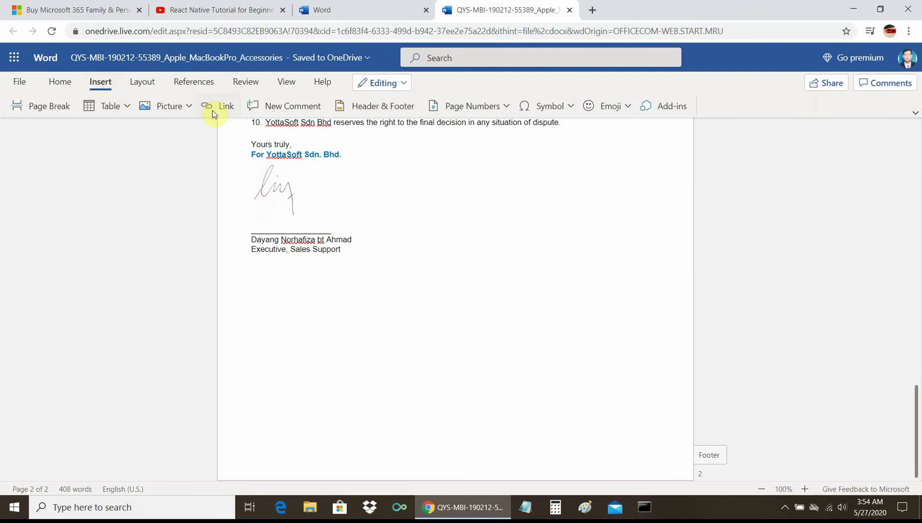
click(189, 106)
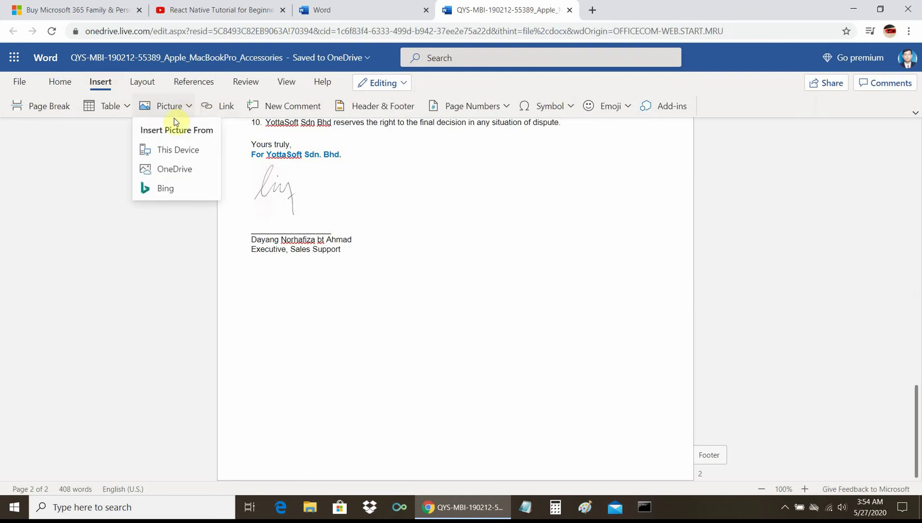
click(187, 149)
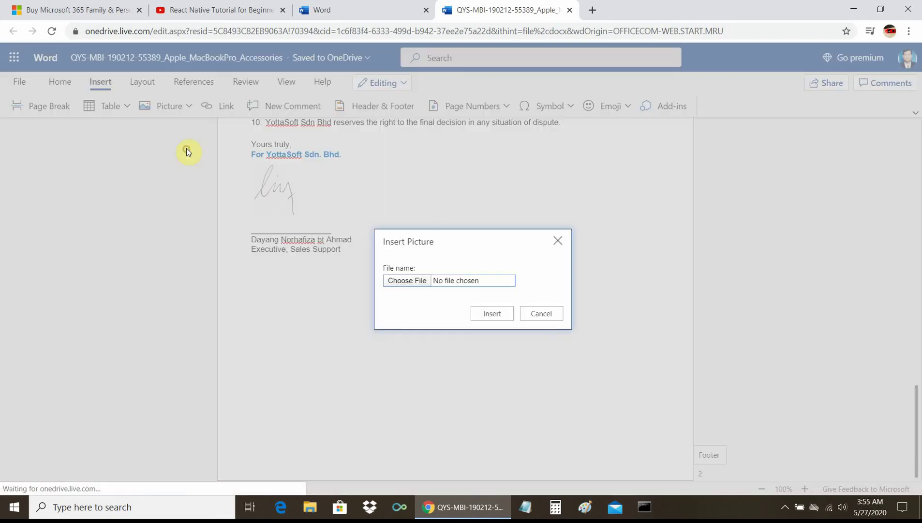
click(491, 313)
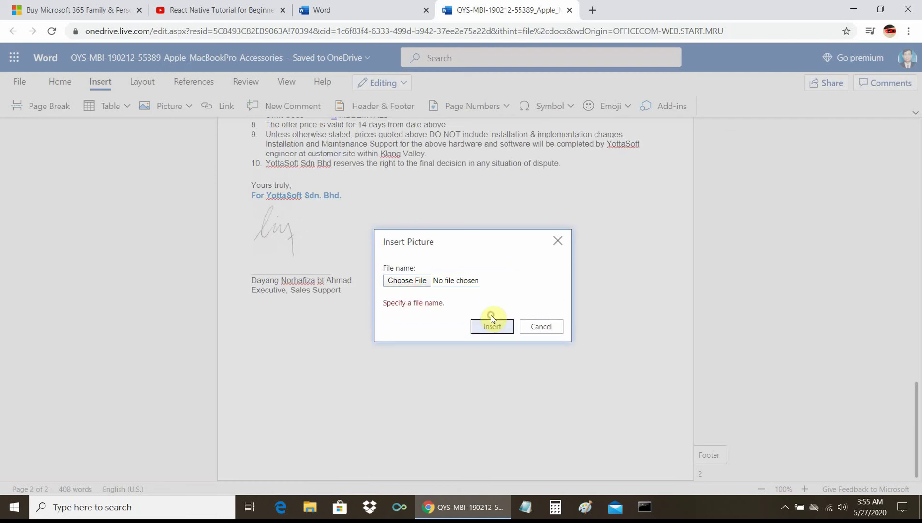
click(417, 282)
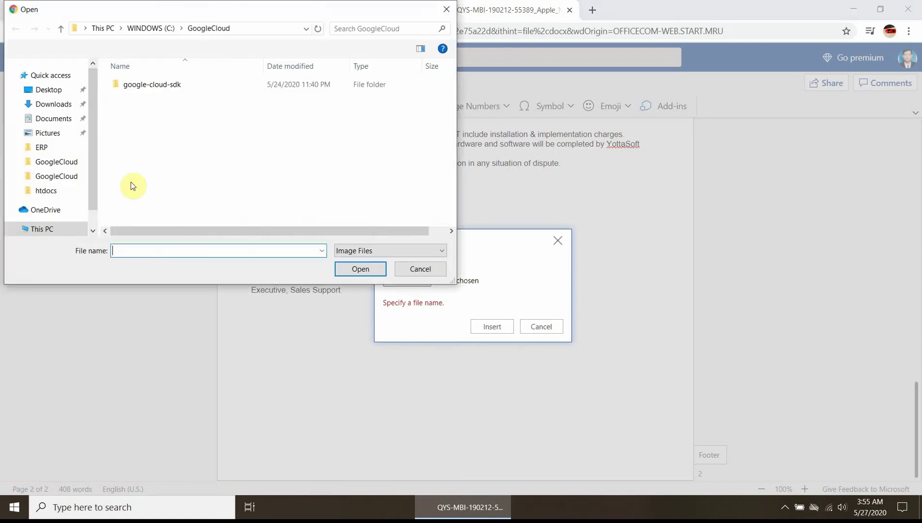
scroll(76, 155, down, 3)
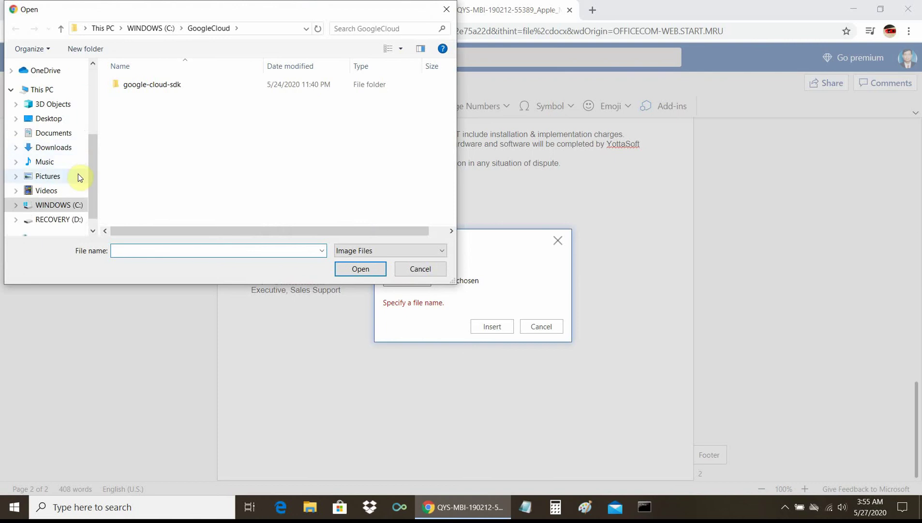
click(58, 207)
scroll(146, 181, down, 1)
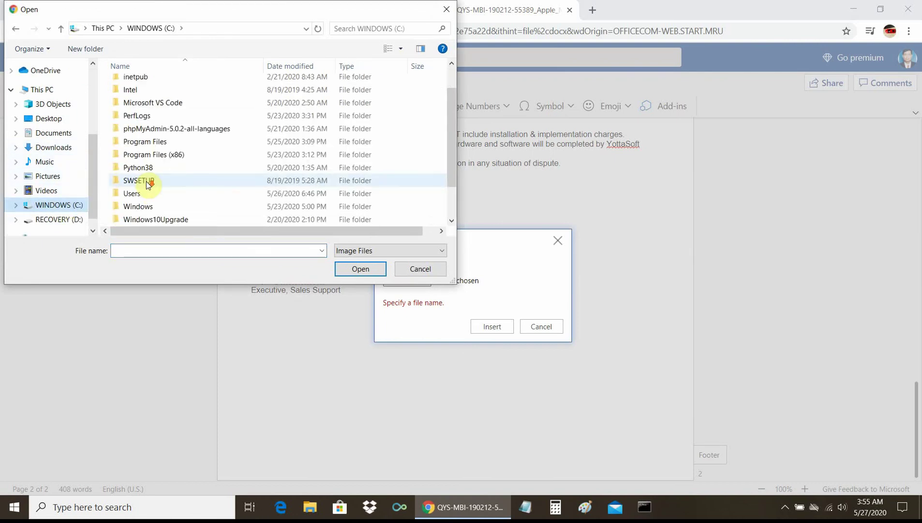
click(54, 103)
click(46, 150)
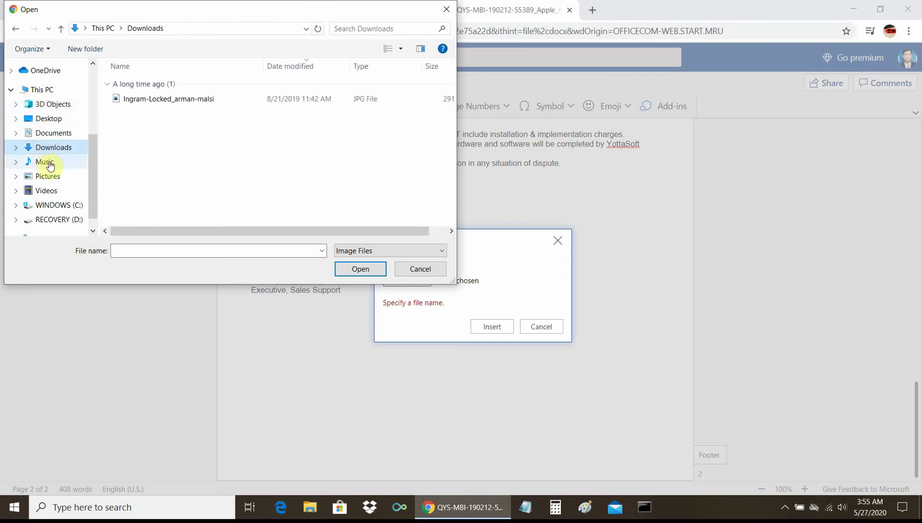
click(46, 176)
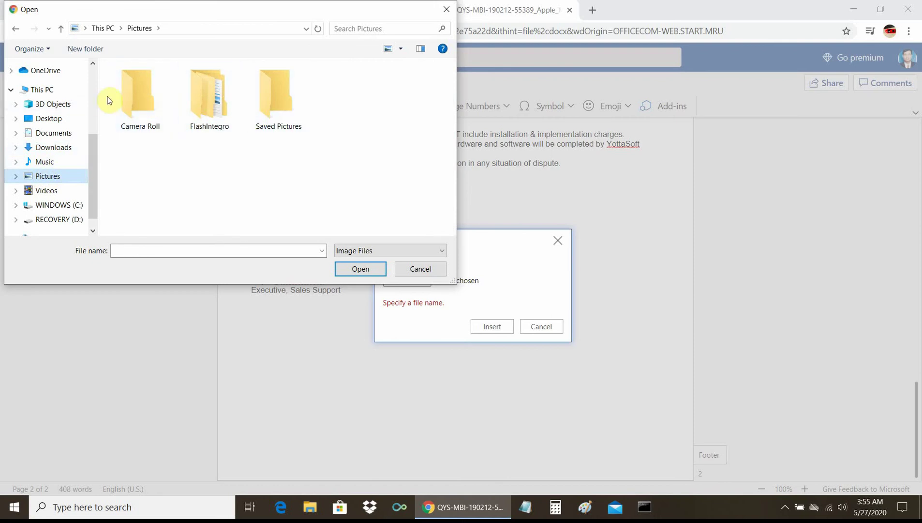
double_click(139, 95)
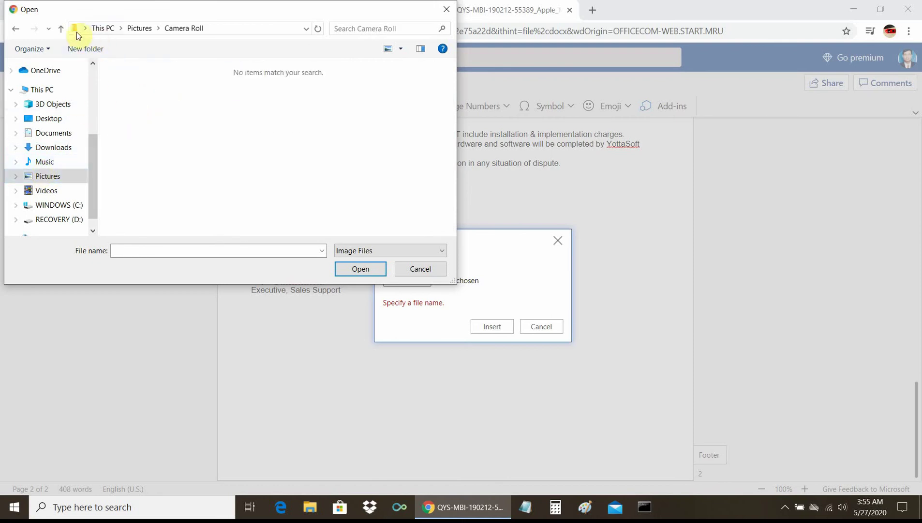
click(61, 28)
click(188, 101)
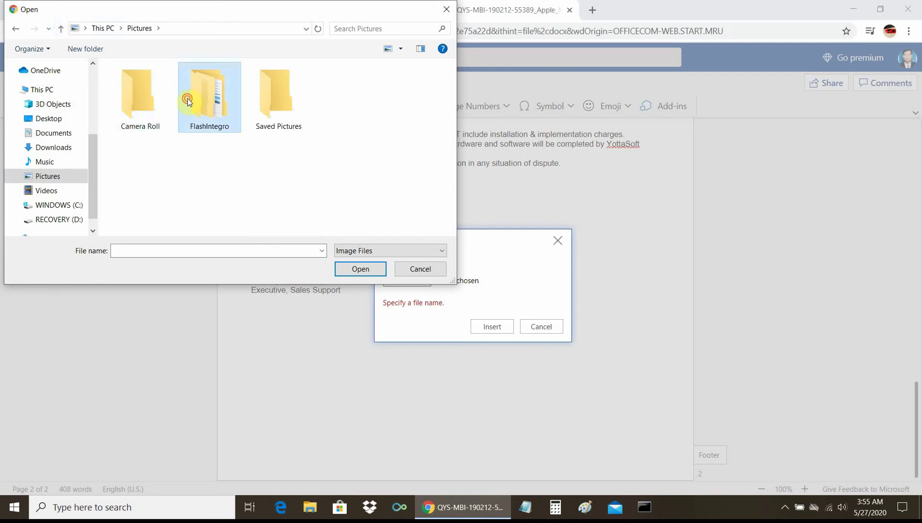
double_click(188, 100)
double_click(139, 109)
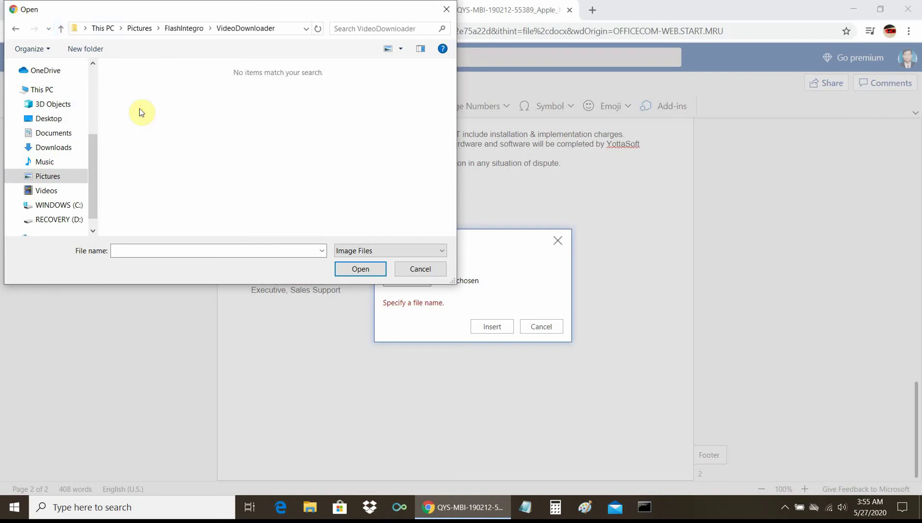
click(61, 29)
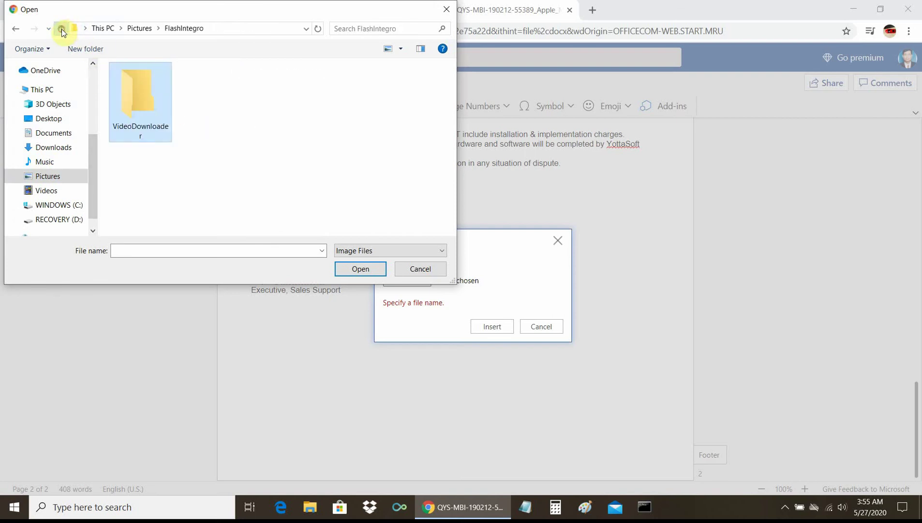
click(62, 29)
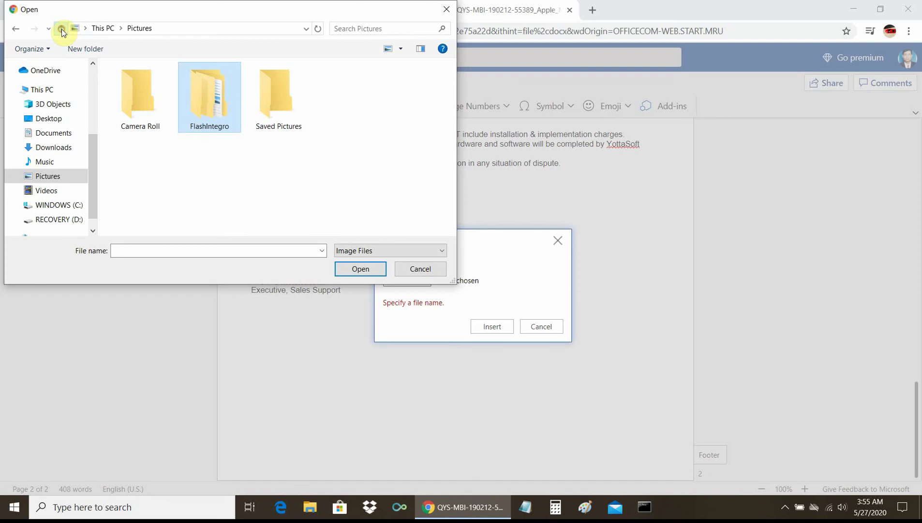
click(275, 108)
double_click(275, 110)
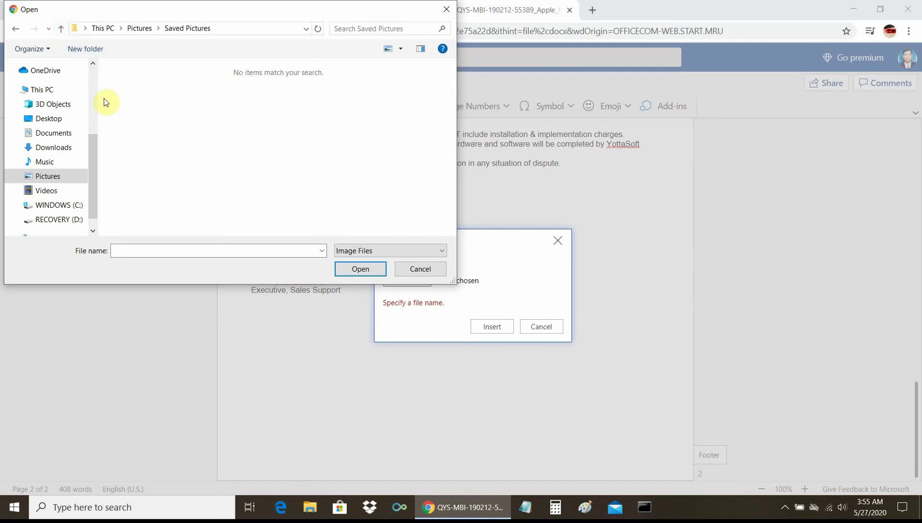
click(93, 76)
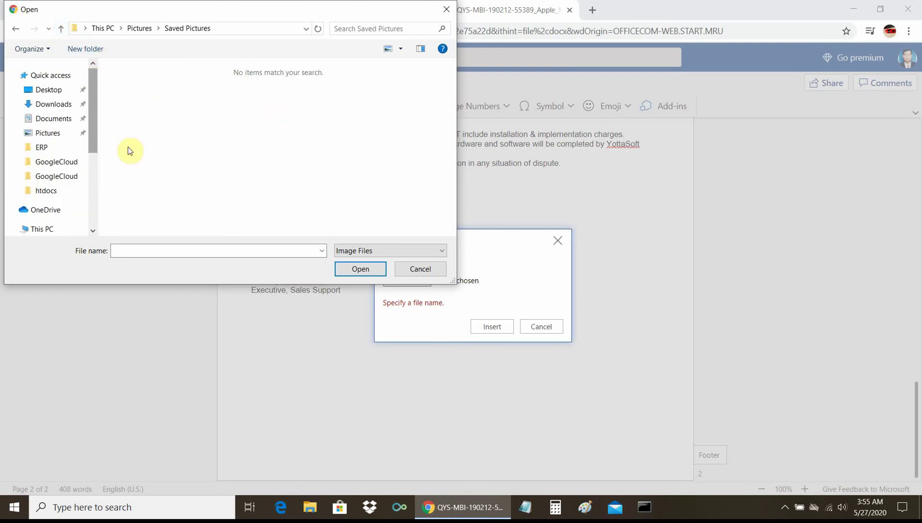
click(425, 274)
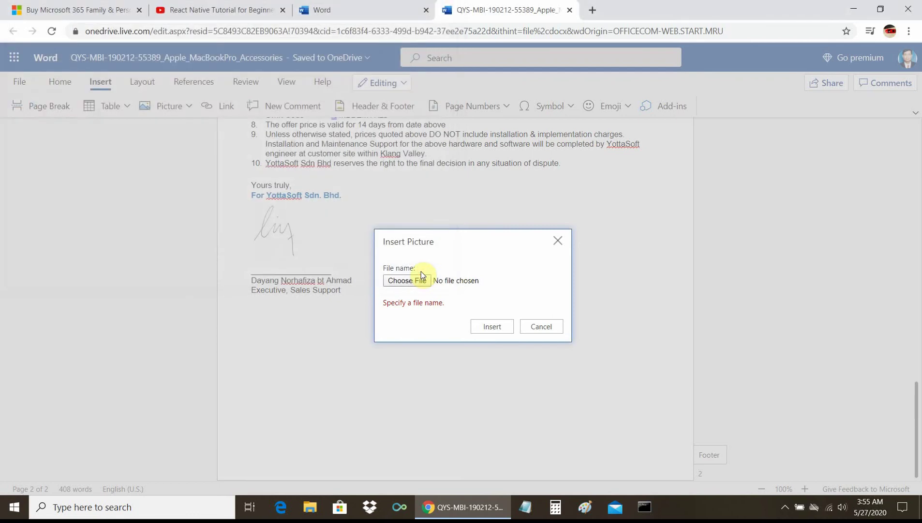
Step: Cancel the Insert Picture dialog and scroll back to the top of page 1
click(546, 328)
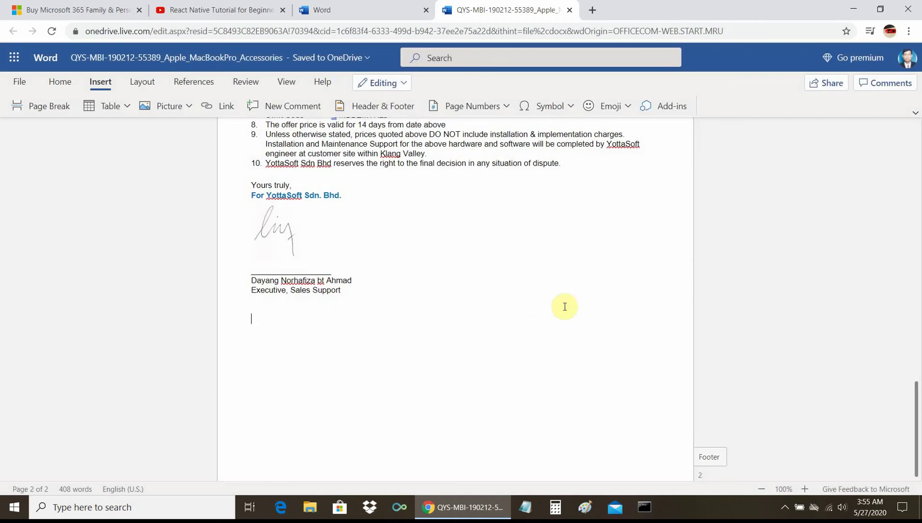
scroll(584, 302, up, 4)
scroll(584, 302, up, 15)
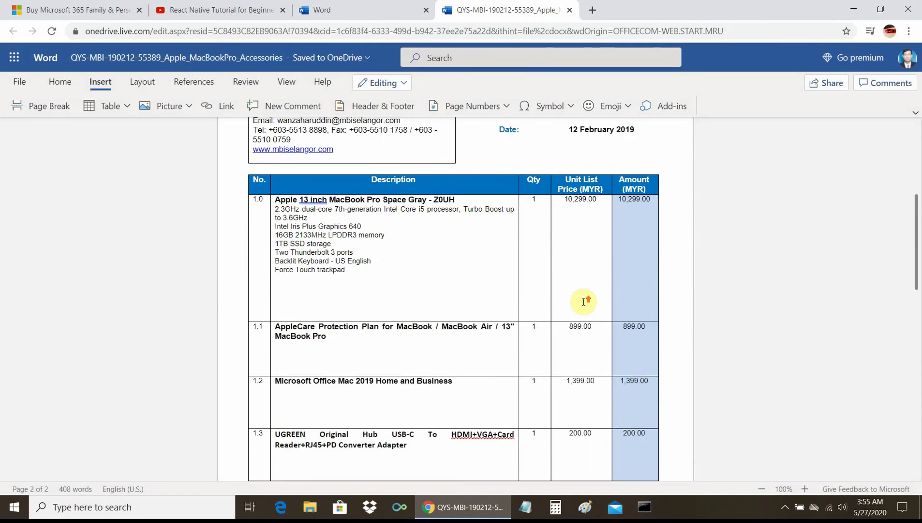
scroll(584, 302, up, 1)
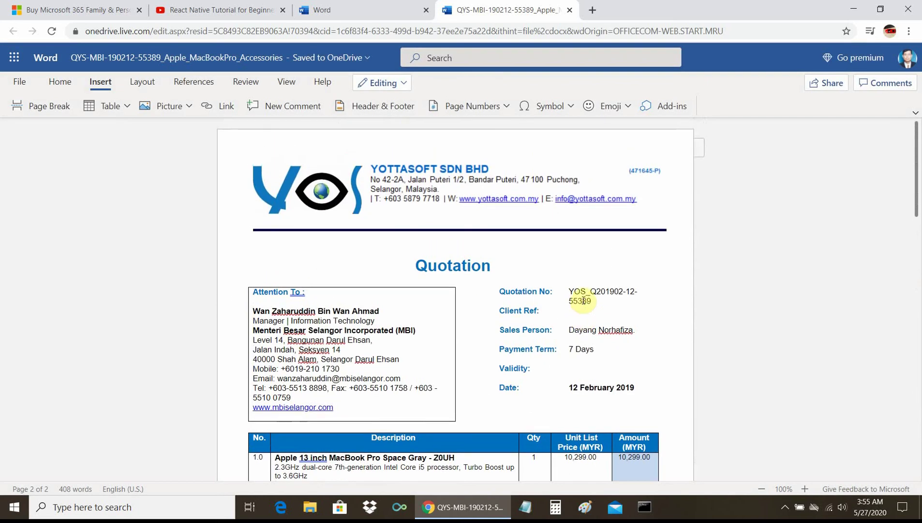
click(21, 83)
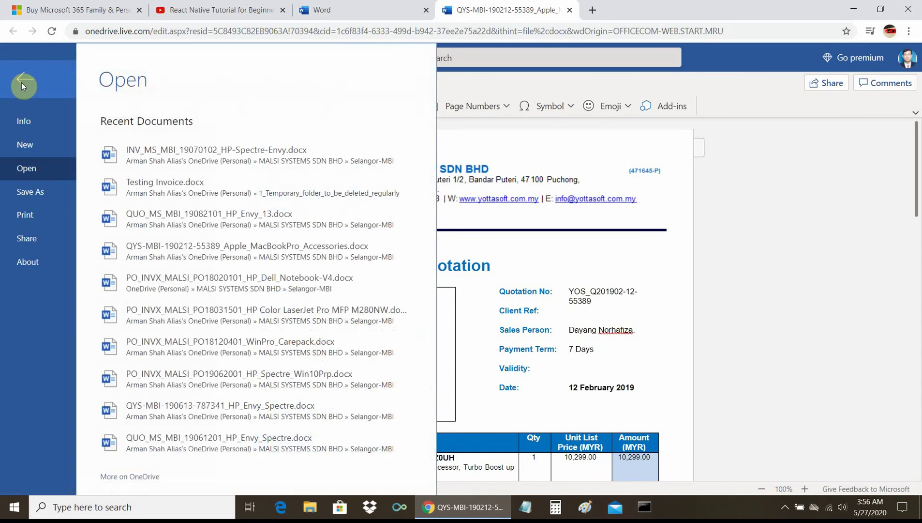
click(51, 193)
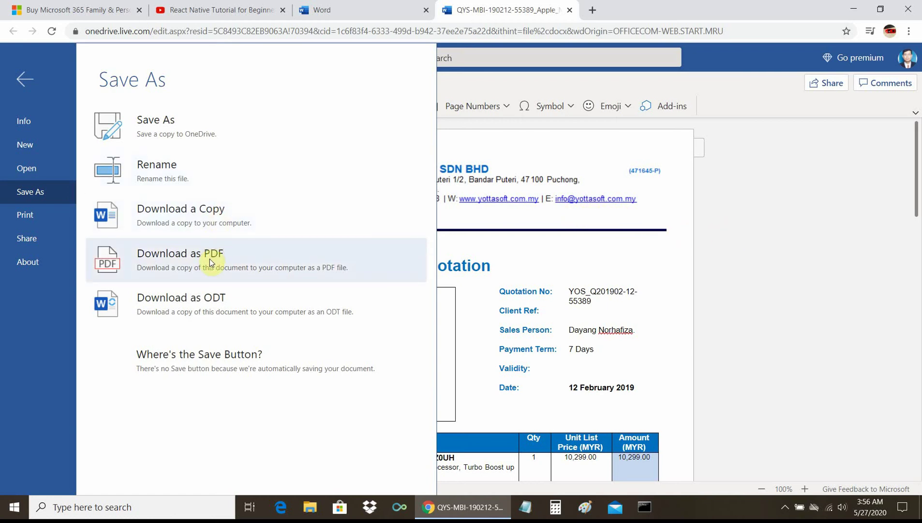
click(210, 260)
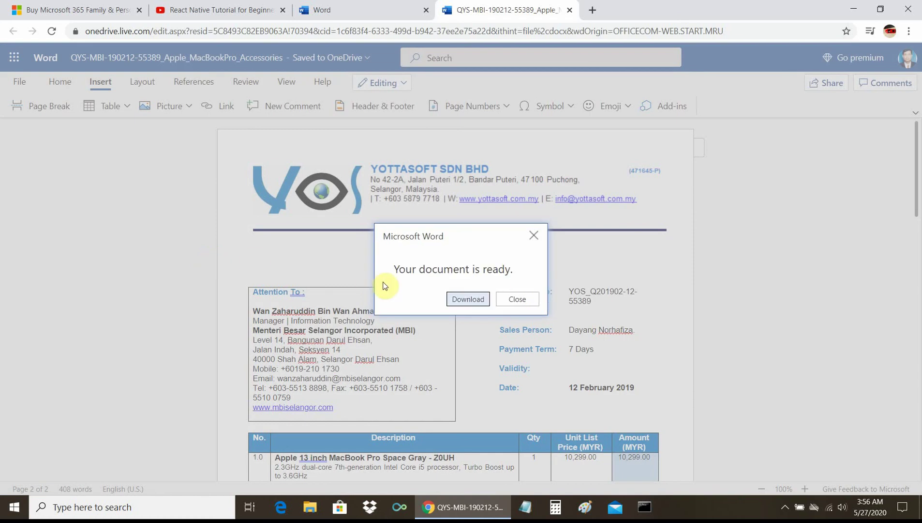
click(473, 299)
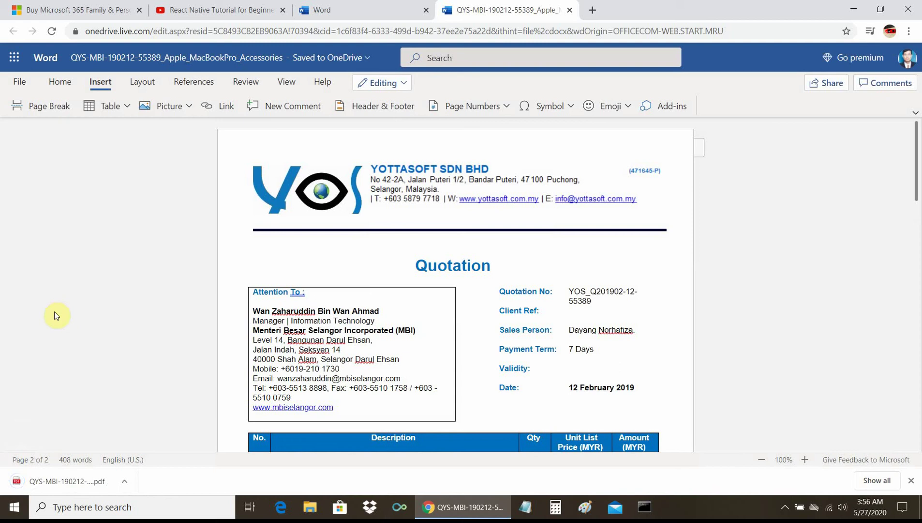
click(70, 479)
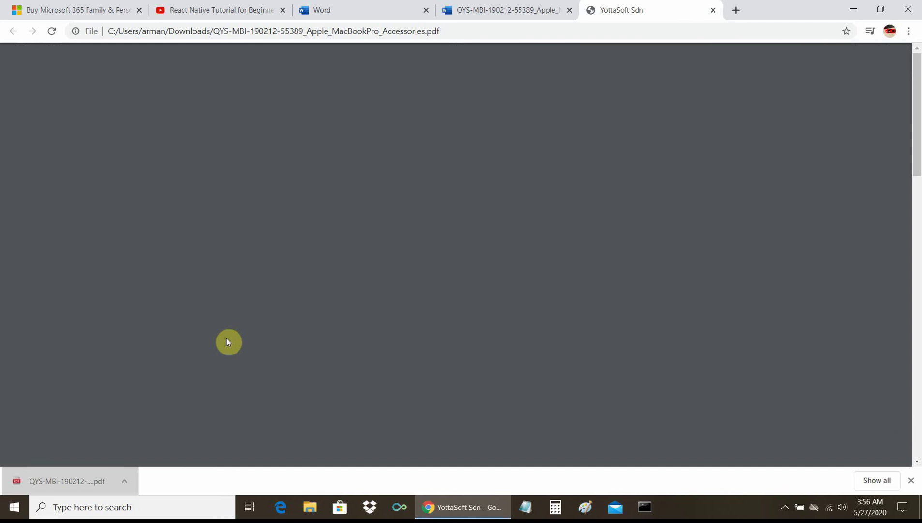
Step: Scroll through the quotation PDF, select its full file path, and close the PDF tab
scroll(317, 342, down, 15)
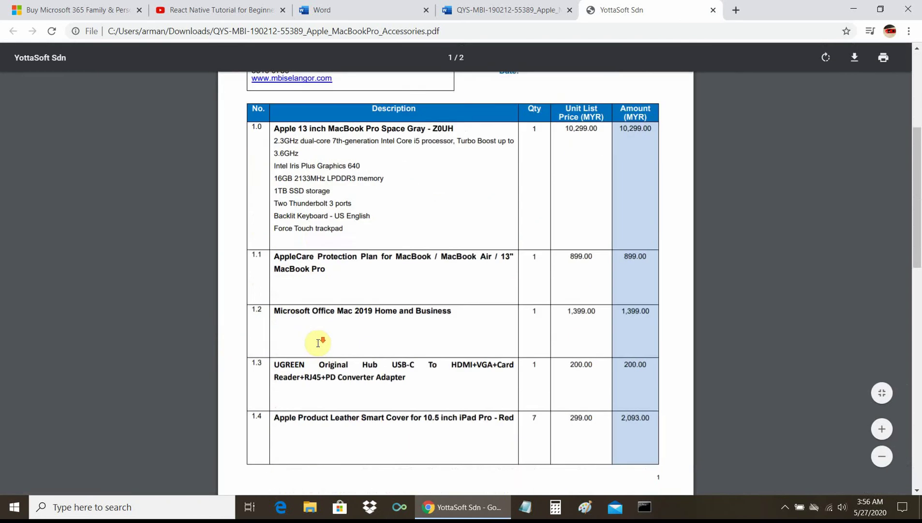
scroll(318, 343, down, 4)
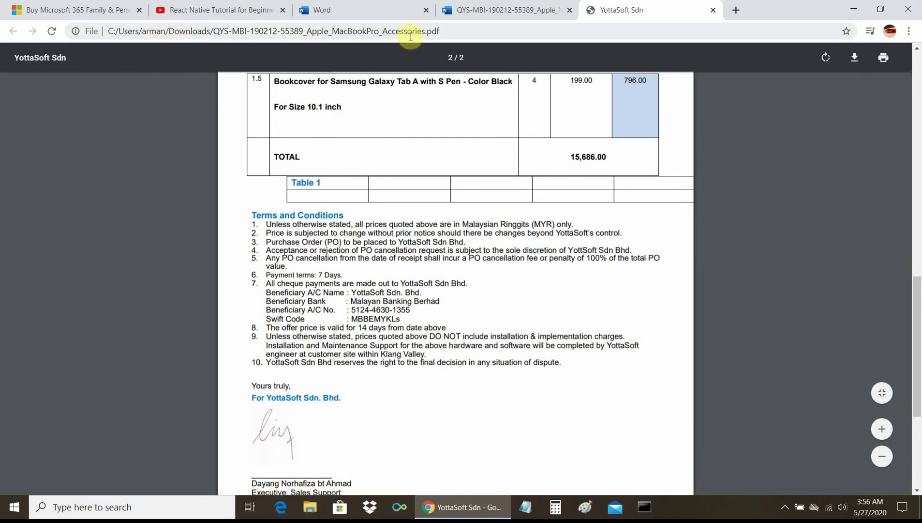
drag(448, 30, 95, 25)
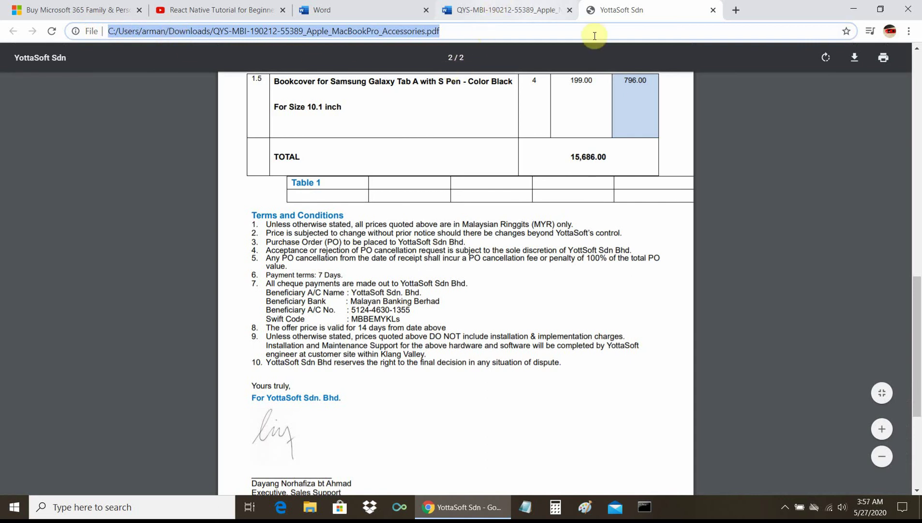
click(713, 10)
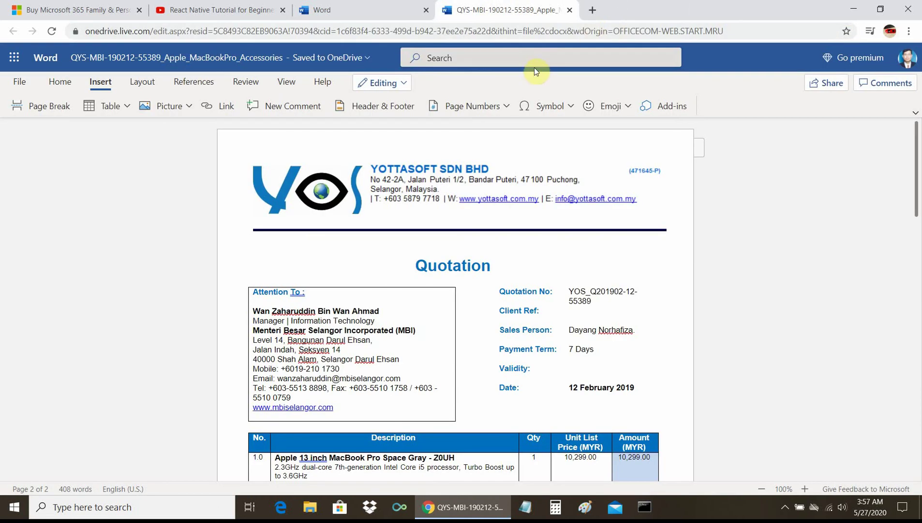
Step: Close the Word quotation, sign in with the existing account, and switch to Excel's start page
click(572, 12)
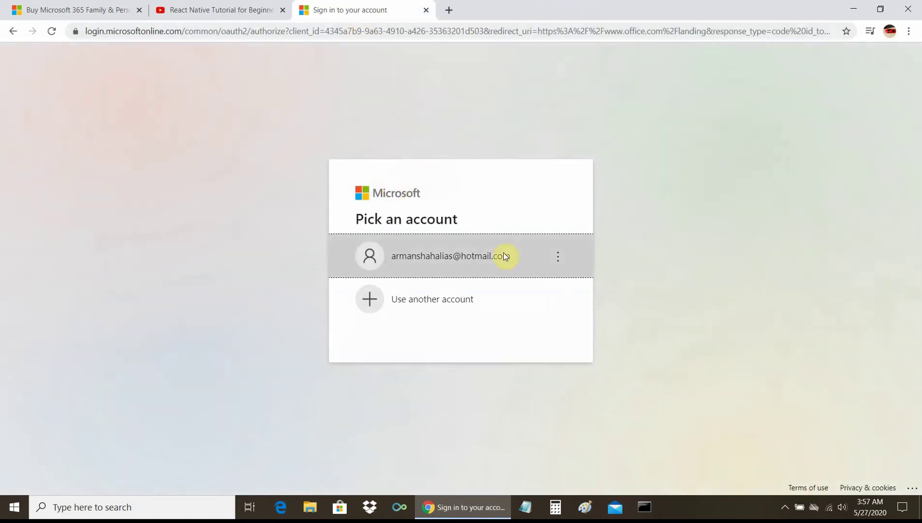
click(463, 257)
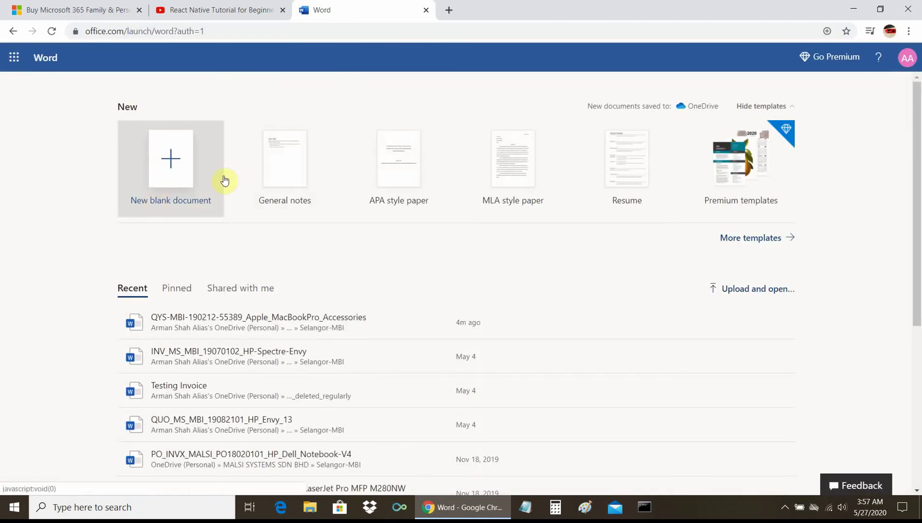
click(14, 57)
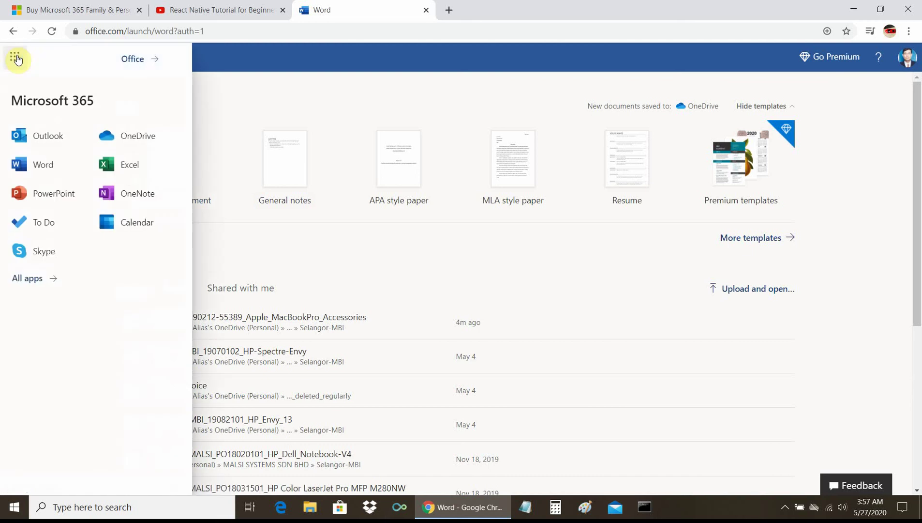
click(128, 166)
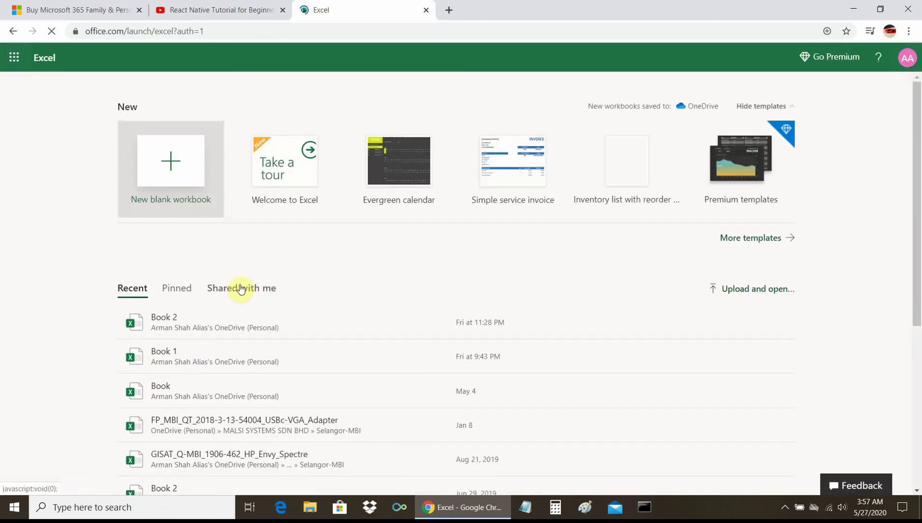
Step: Open the GISAT_Q-MBI_1906-462_HP_Envy_Spectre workbook from the Recent list
scroll(294, 339, down, 3)
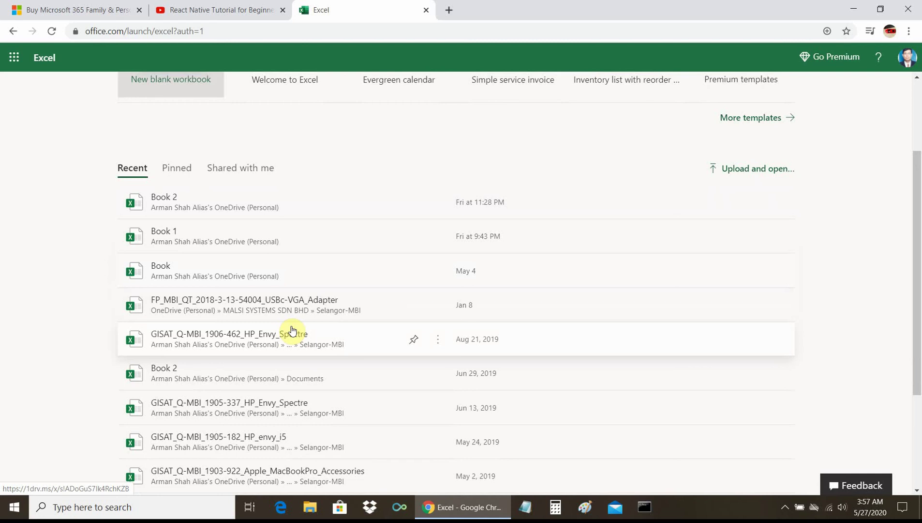
click(225, 341)
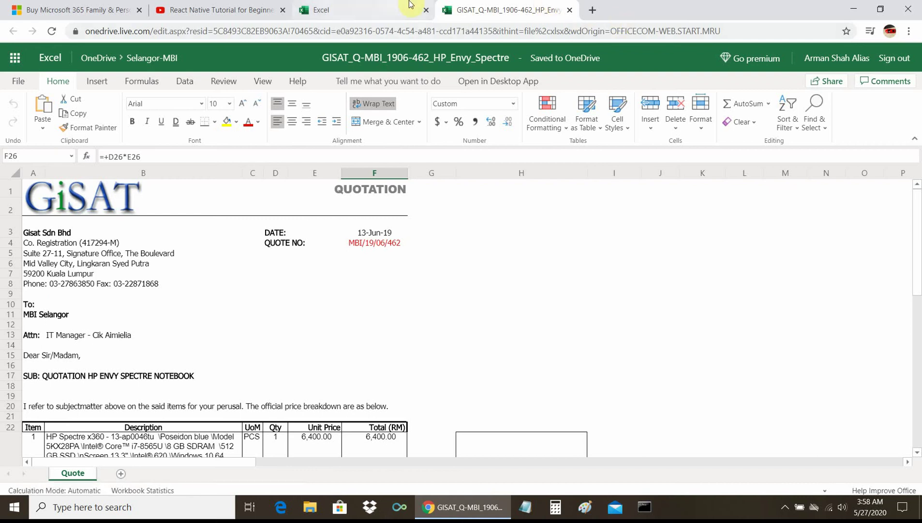
Step: Switch to the 'Buy Microsoft 365 Family' pricing page tab
click(118, 16)
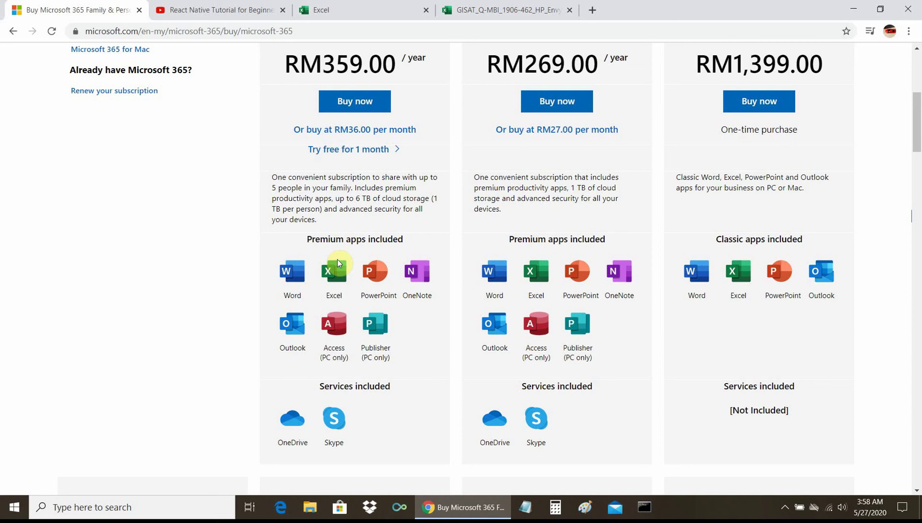
Step: Switch back to the GISAT_Q-MBI Excel workbook tab
click(517, 10)
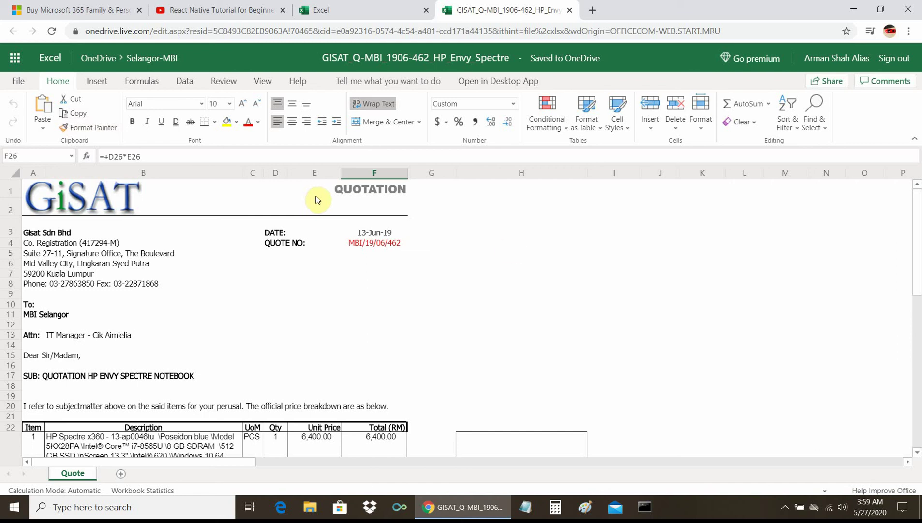
Step: Scroll through the item table down to the 45,436.00 total, then open File > Save As
scroll(509, 250, down, 5)
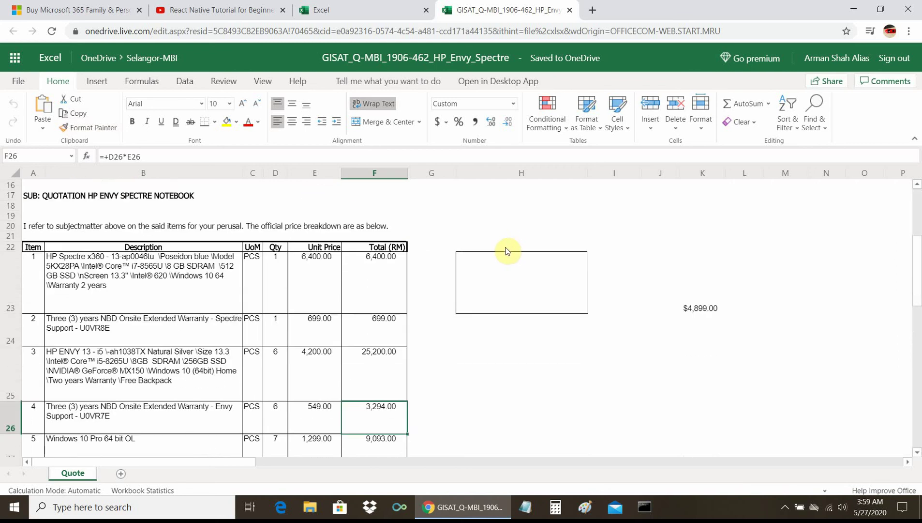
scroll(503, 250, down, 2)
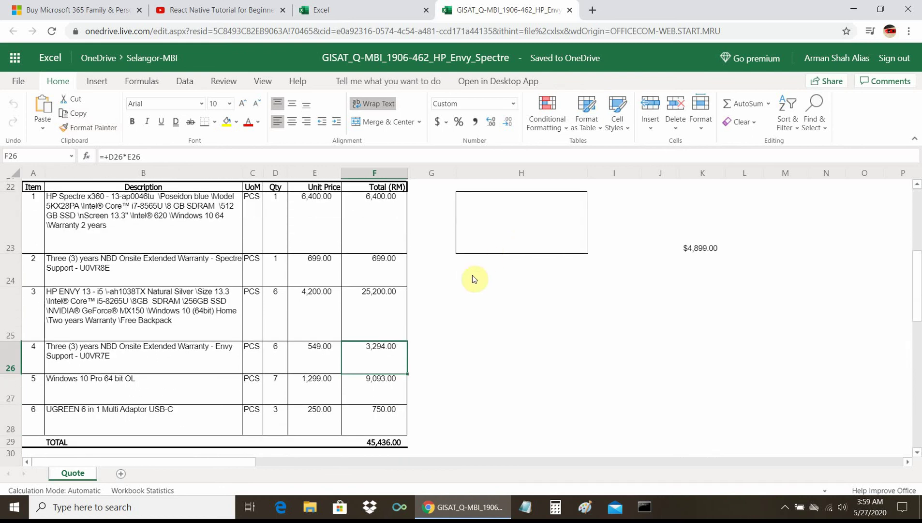
scroll(473, 278, down, 1)
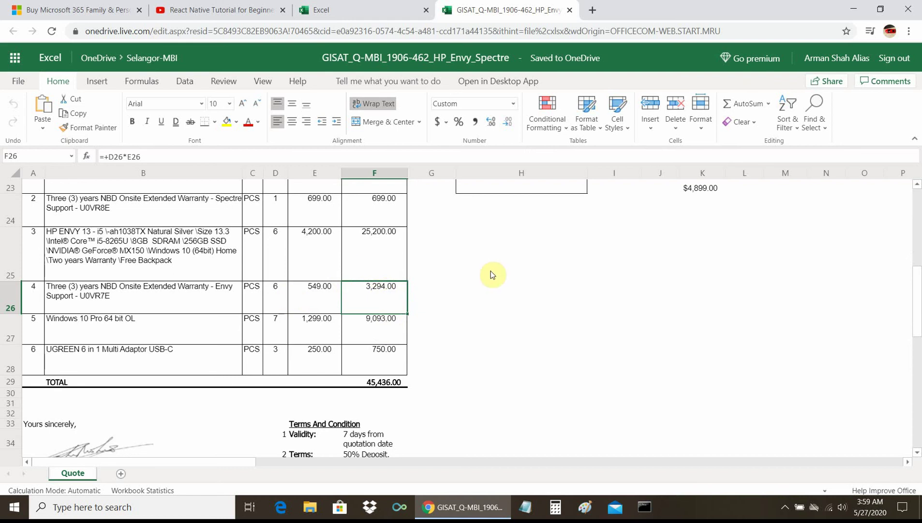
scroll(491, 274, up, 7)
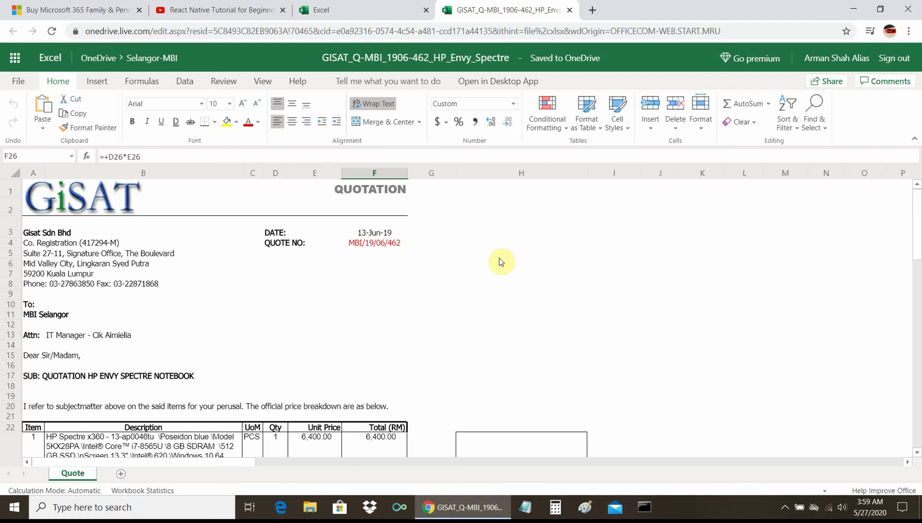
click(20, 79)
click(33, 193)
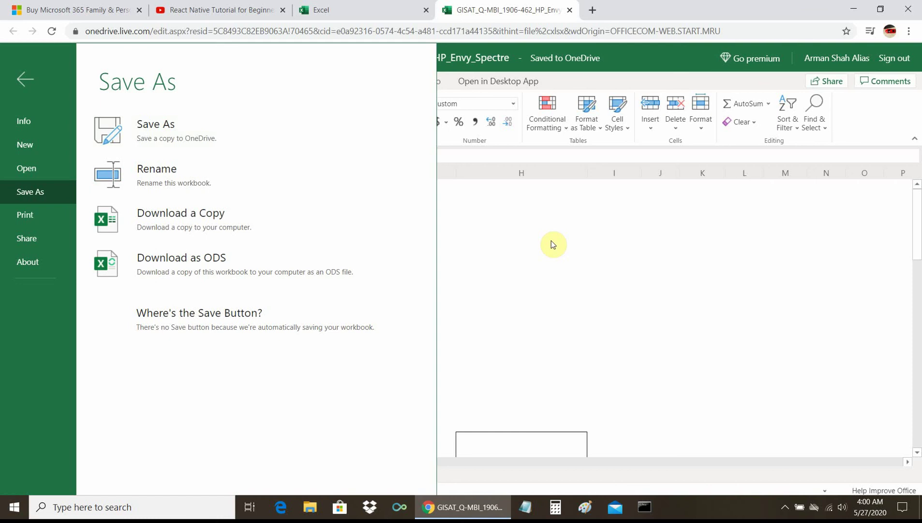
Step: Dismiss the Save As page with Esc to return to the quotation worksheet
key(Escape)
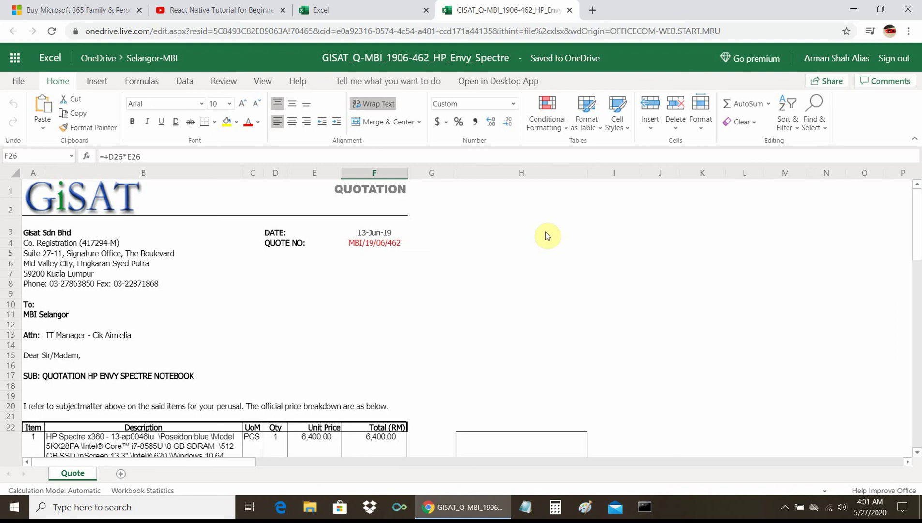
Step: Go to the Excel start page tab and launch PowerPoint from the app launcher
click(351, 12)
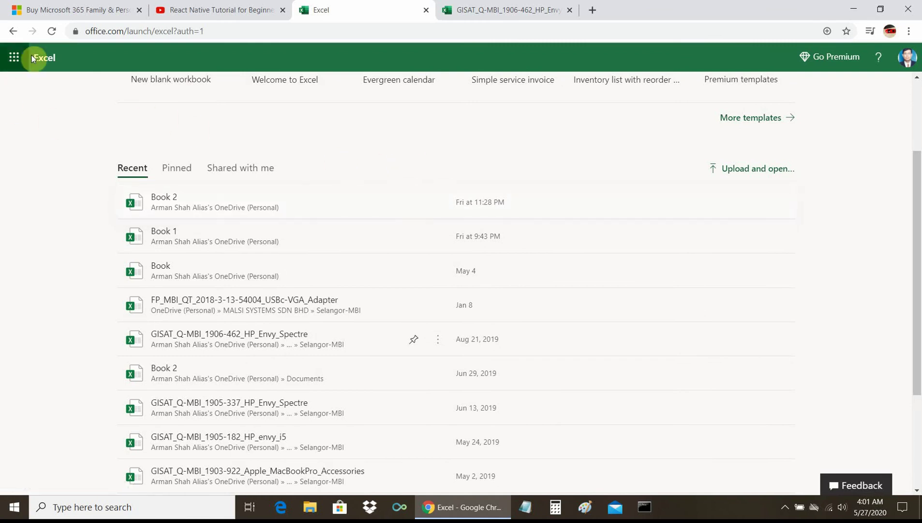
click(14, 61)
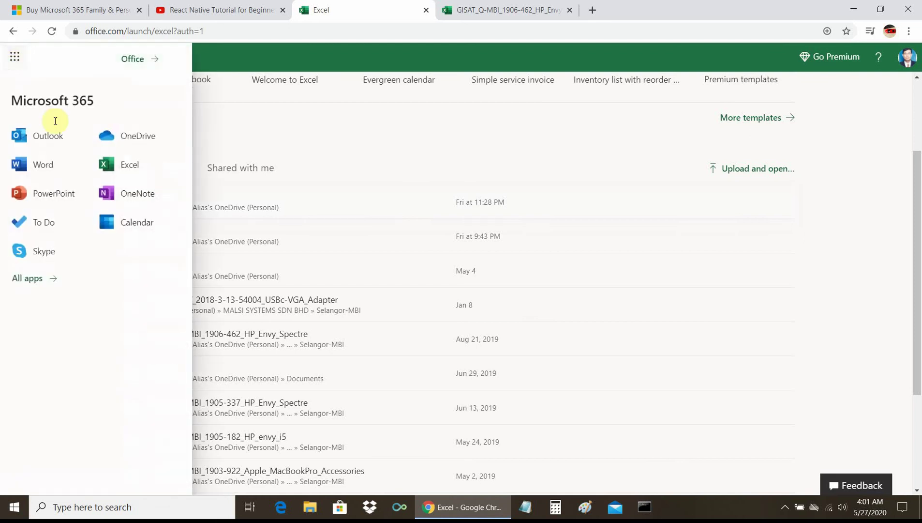
click(54, 194)
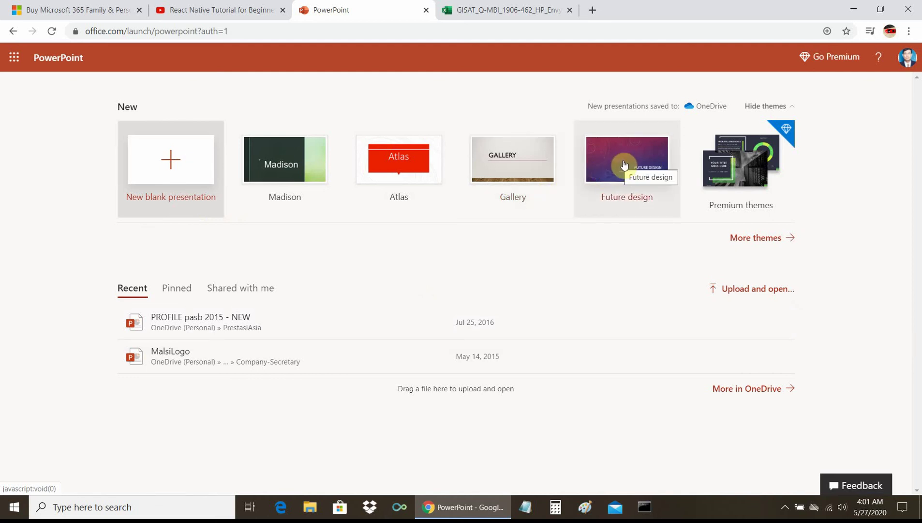
Step: Pick the Madison theme tile to create a new presentation
click(295, 165)
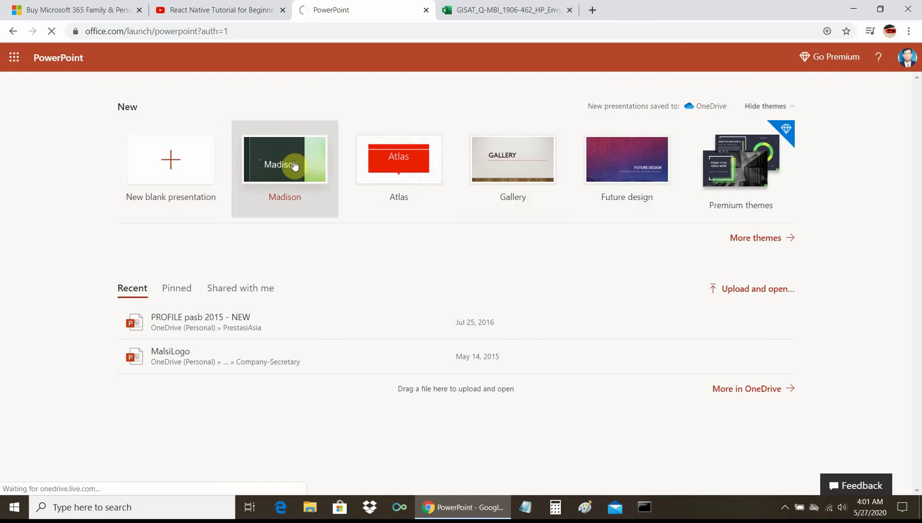